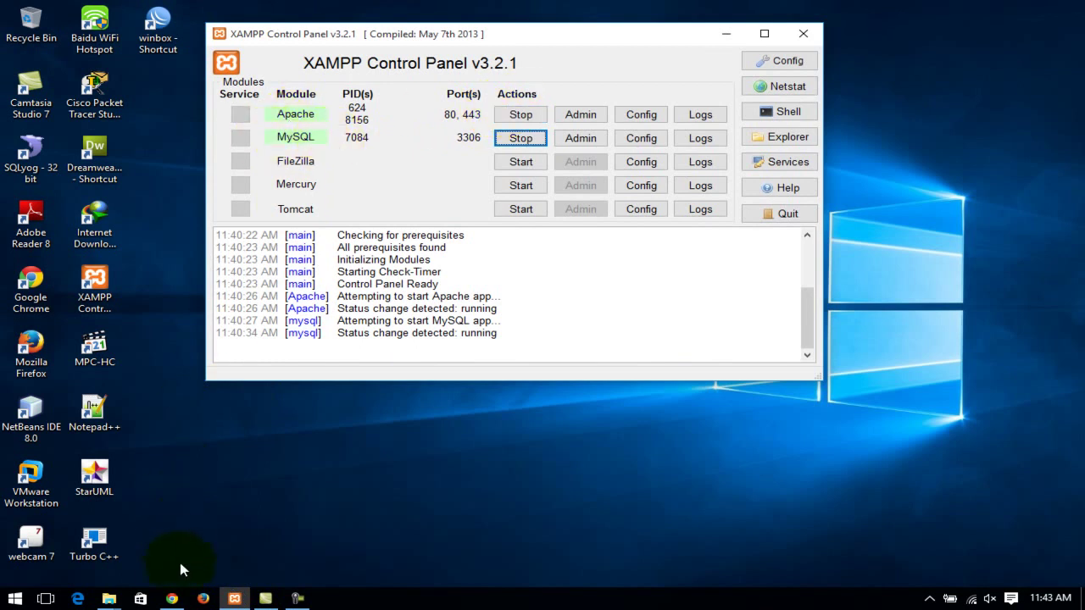
Switch to Chrome and open localhost/phpmyadmin to view the existing databases.
{"action": "left_click", "coordinate": [171, 598]}
{"action": "left_click", "coordinate": [135, 32]}
{"action": "type", "text": "localhost/phpmyadmin"}
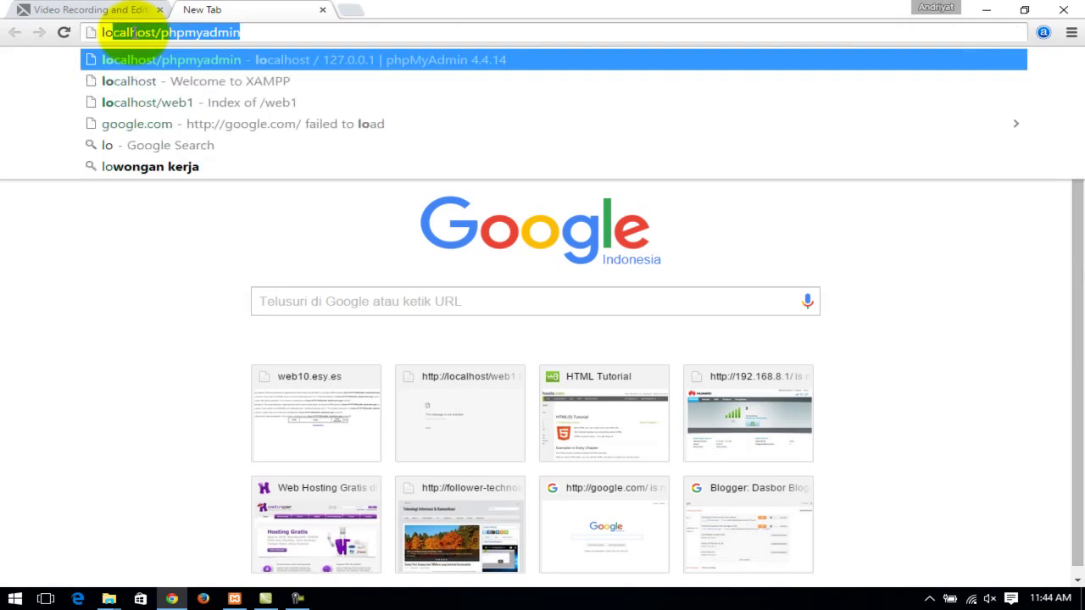
{"action": "key", "text": "Return"}
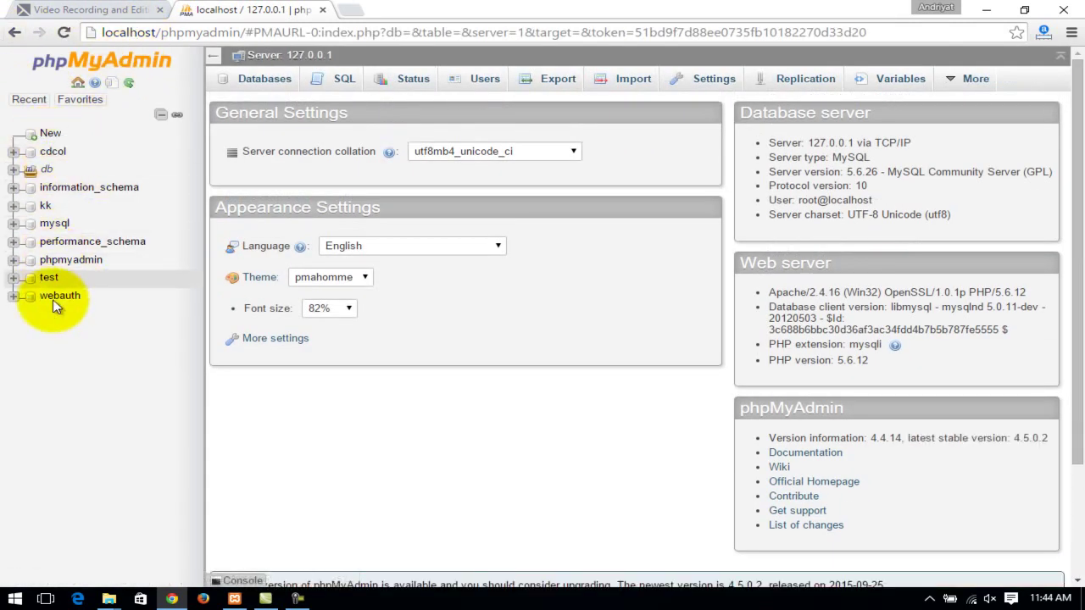
{"action": "mouse_move", "coordinate": [973, 72]}
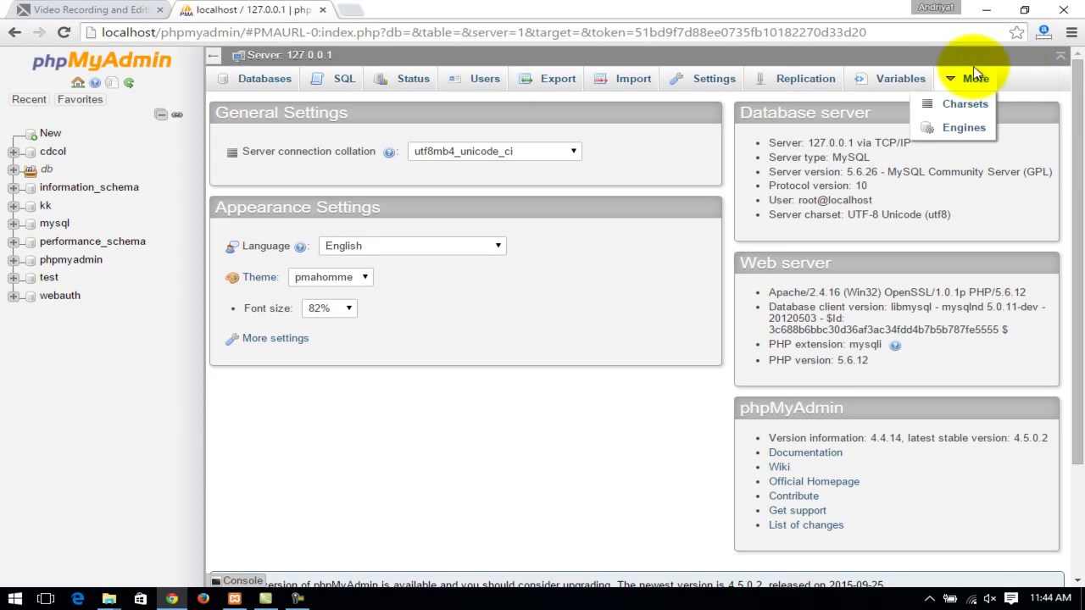
Minimize the open windows, launch SQLyog and connect to MySQL host localhost as root on port 3306.
{"action": "left_click", "coordinate": [986, 11]}
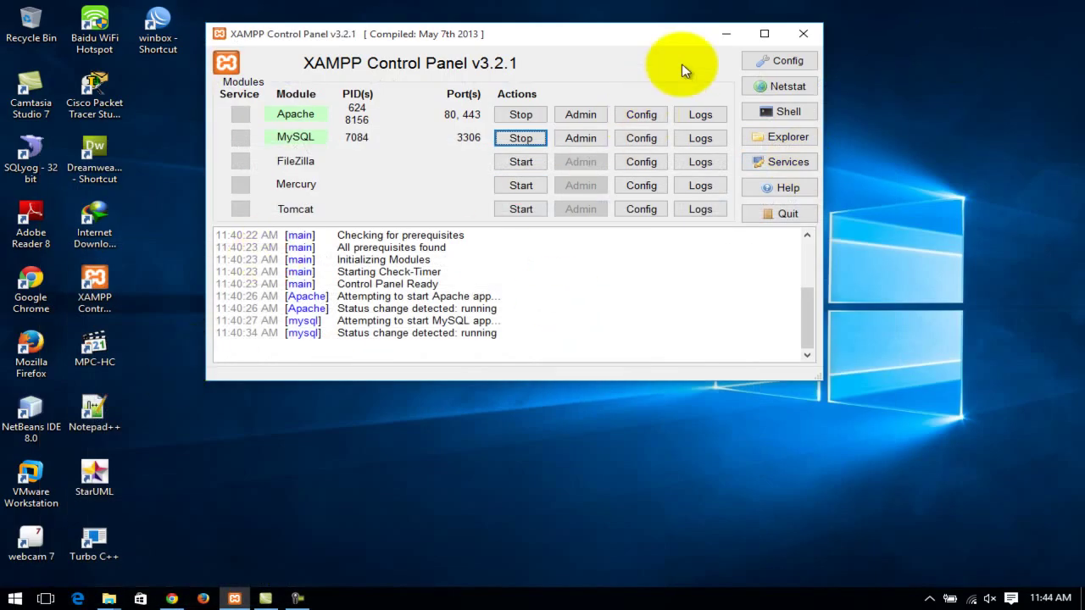
{"action": "left_click", "coordinate": [725, 35]}
{"action": "double_click", "coordinate": [32, 161]}
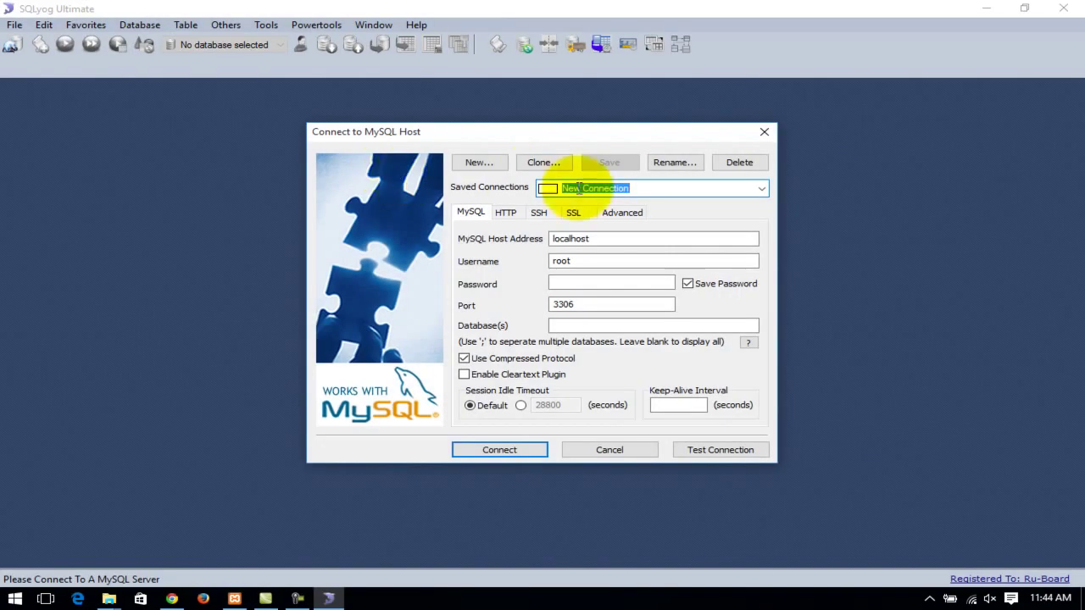
{"action": "left_click", "coordinate": [597, 239]}
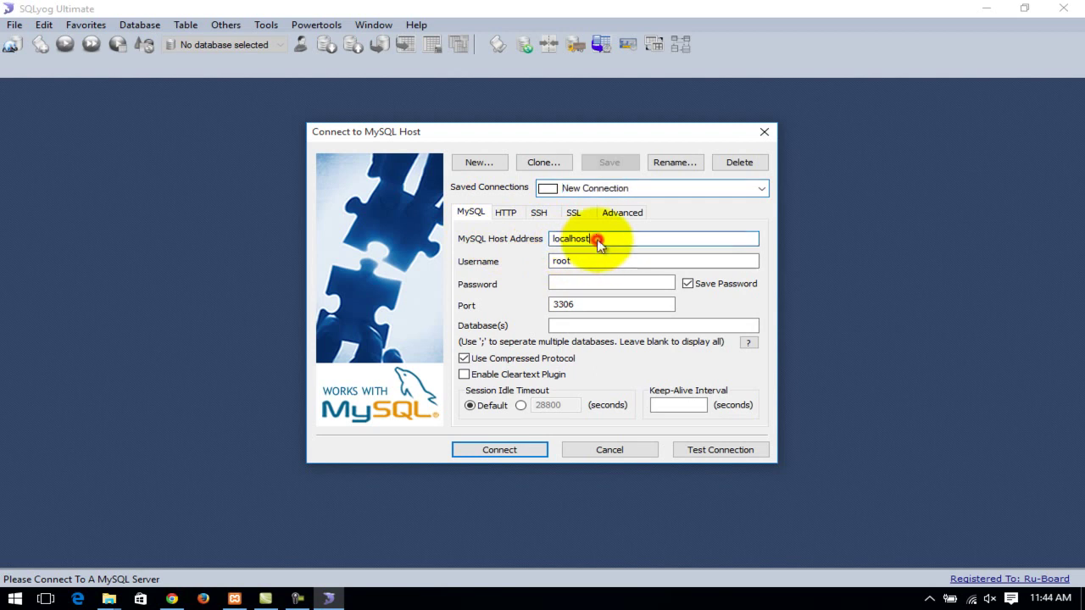
{"action": "left_click", "coordinate": [598, 260]}
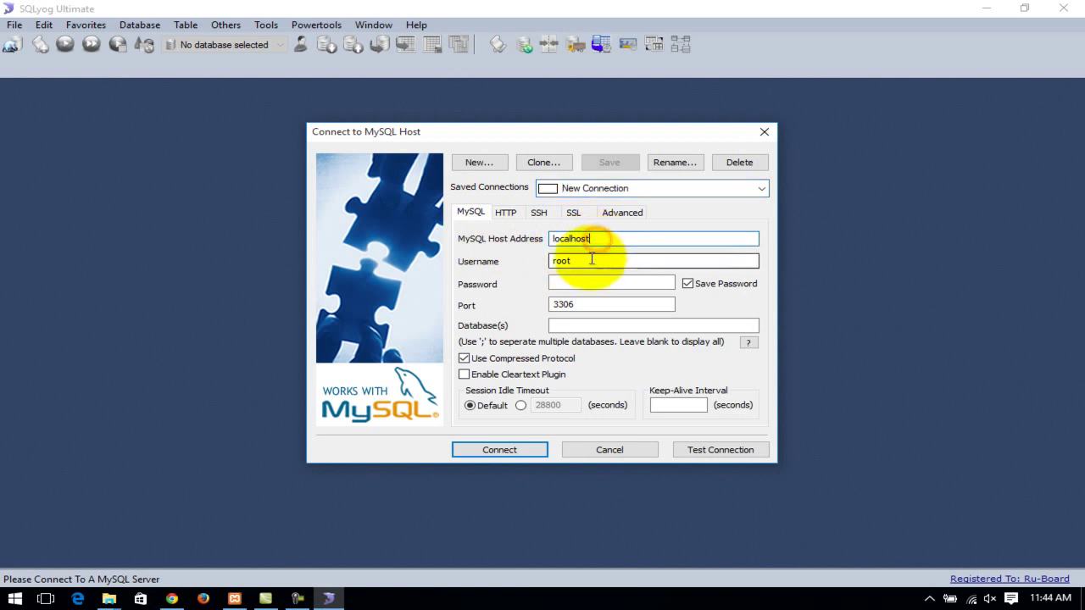
{"action": "left_click", "coordinate": [594, 303]}
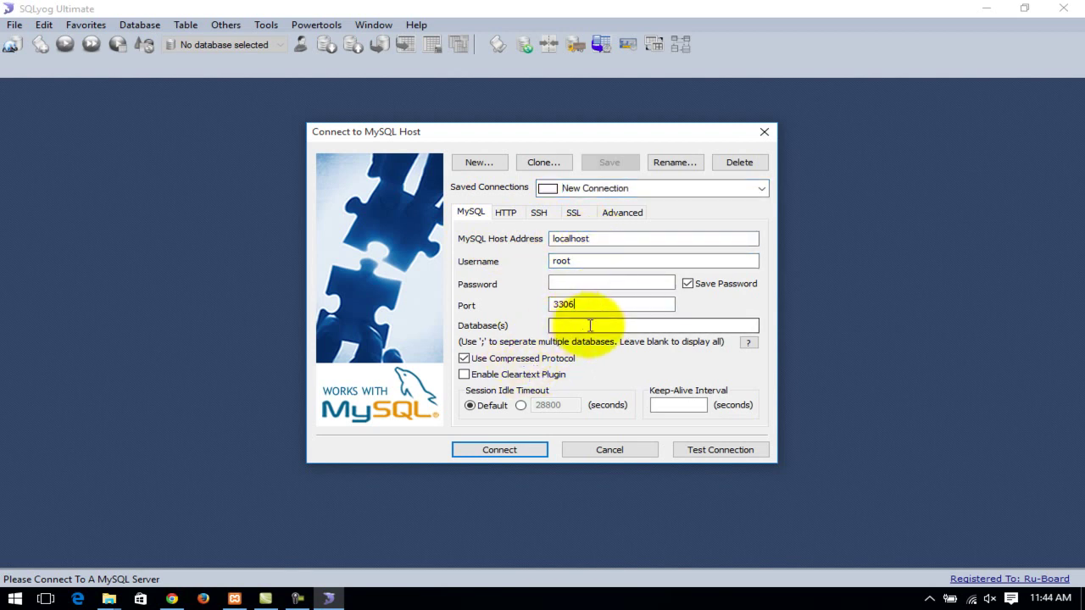
{"action": "left_click", "coordinate": [487, 451]}
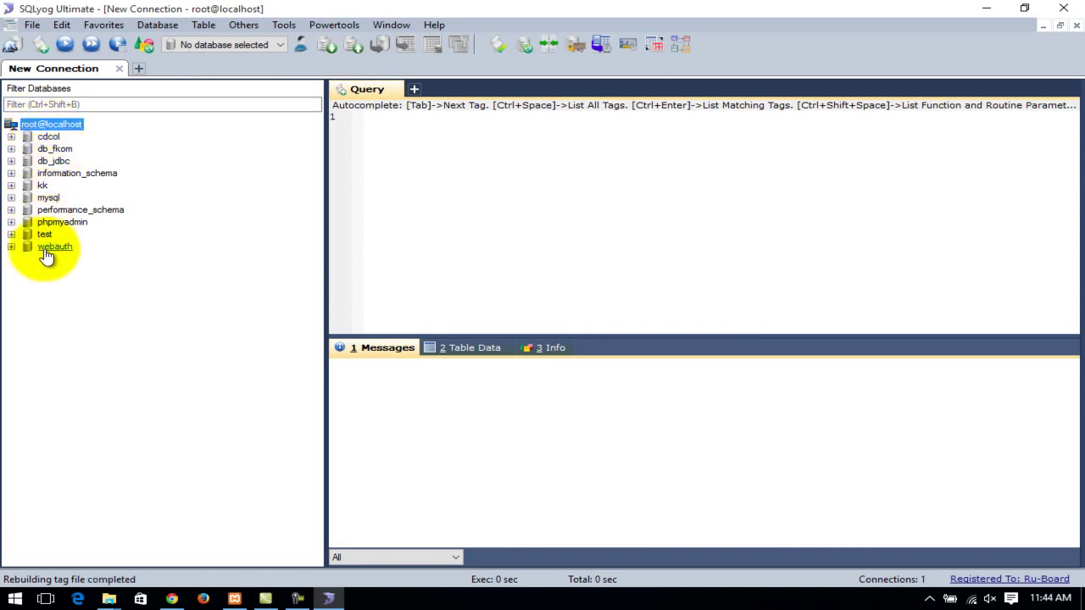
Compare the database list with phpMyAdmin in Chrome, and create a database named db_yog in SQLyog.
{"action": "left_click", "coordinate": [172, 599]}
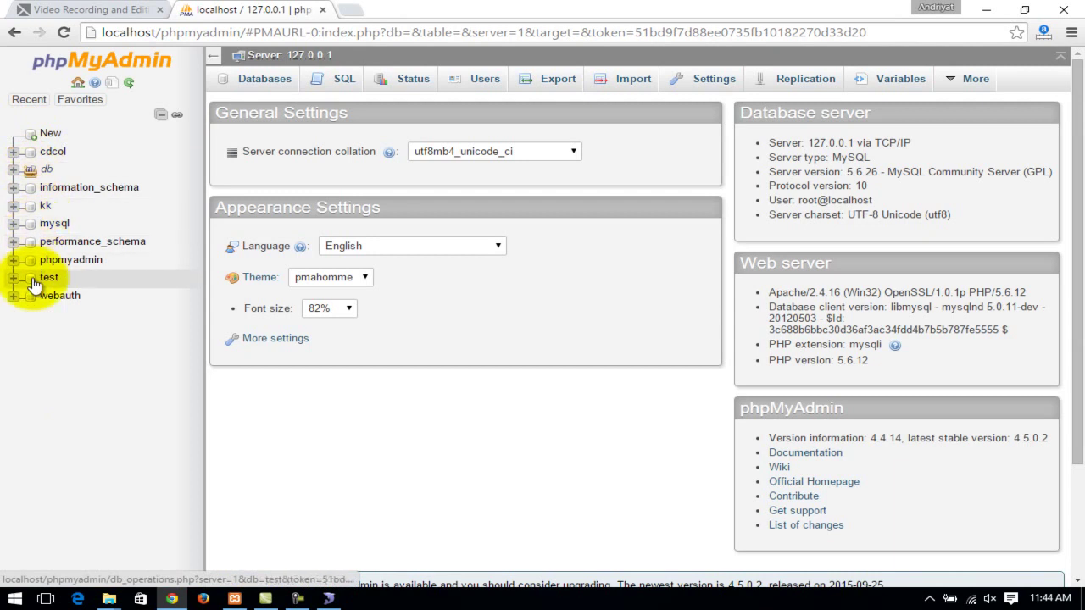
{"action": "left_click", "coordinate": [985, 9]}
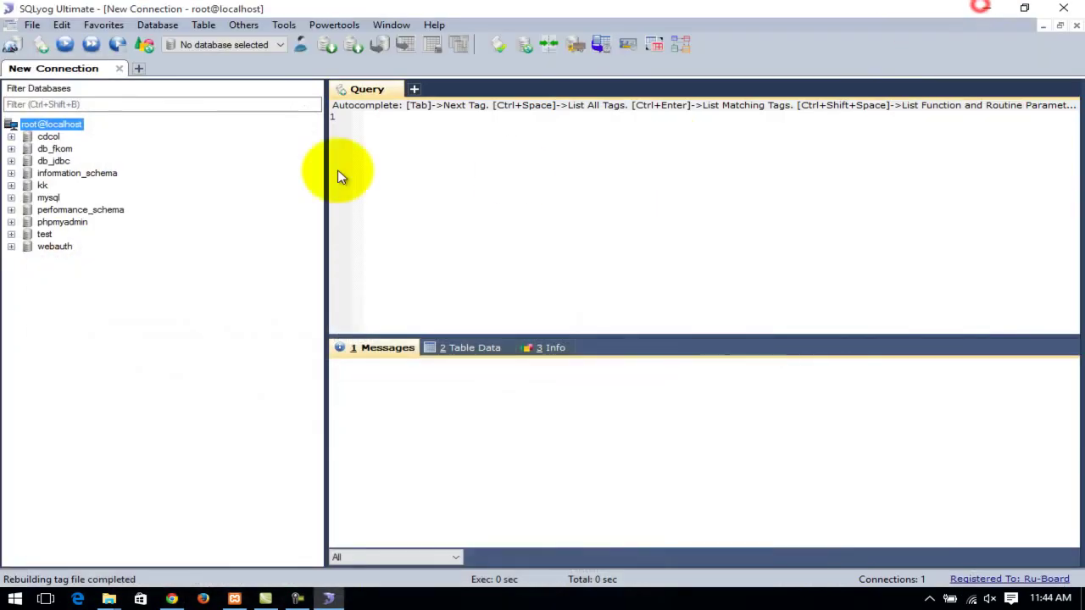
{"action": "right_click", "coordinate": [67, 127]}
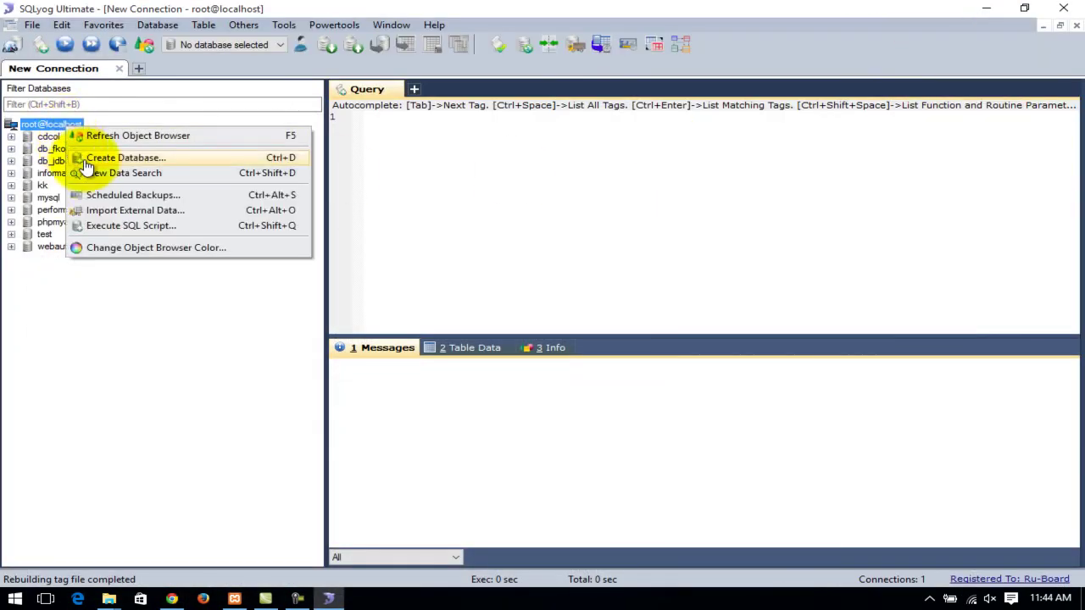
{"action": "left_click", "coordinate": [78, 158]}
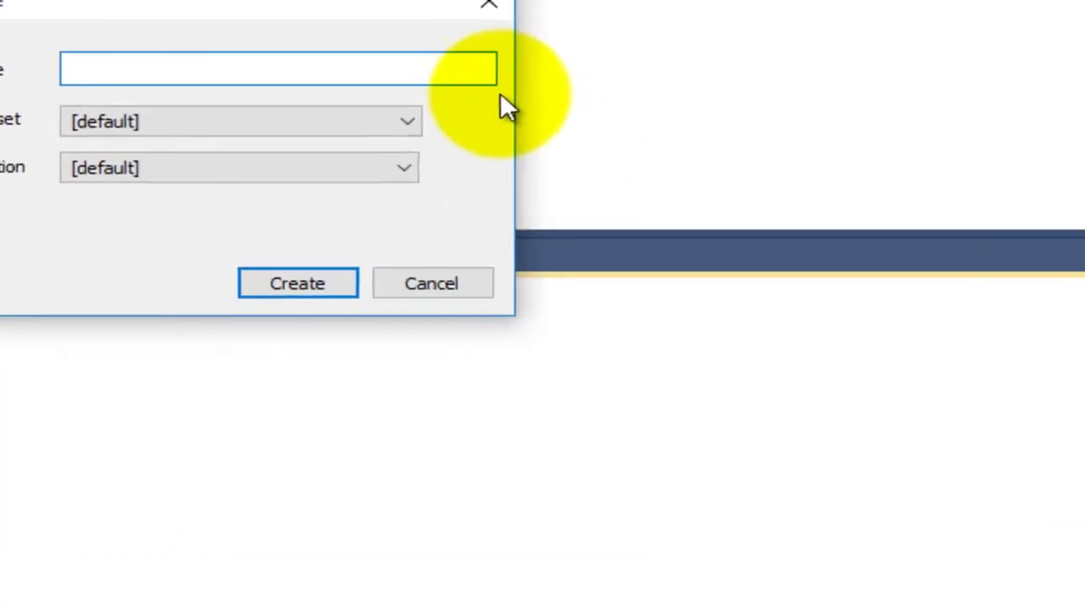
{"action": "type", "text": "db_"}
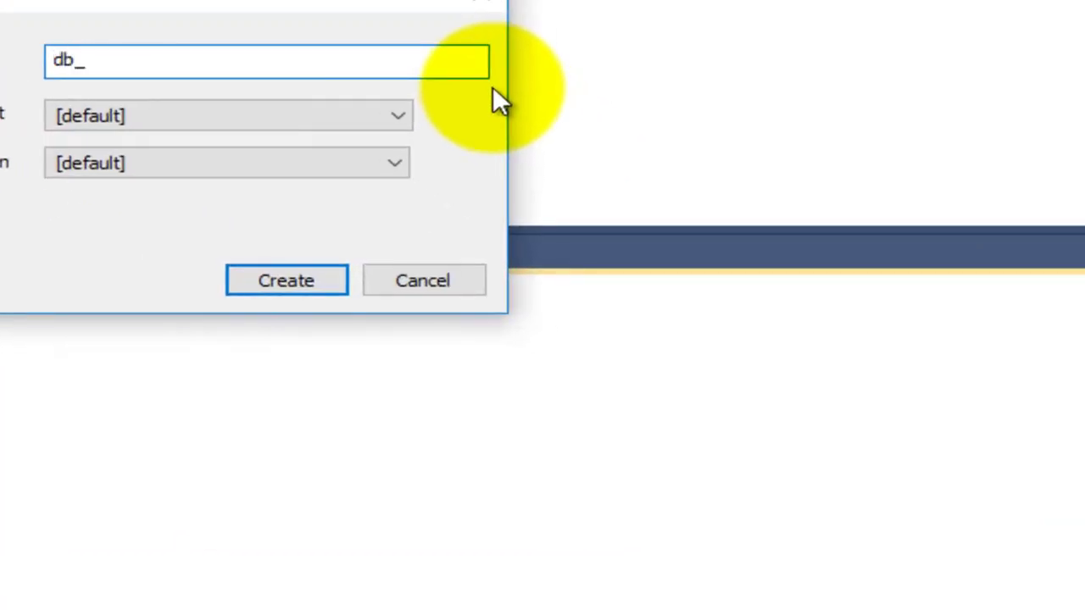
{"action": "type", "text": "yog"}
{"action": "left_click", "coordinate": [284, 277]}
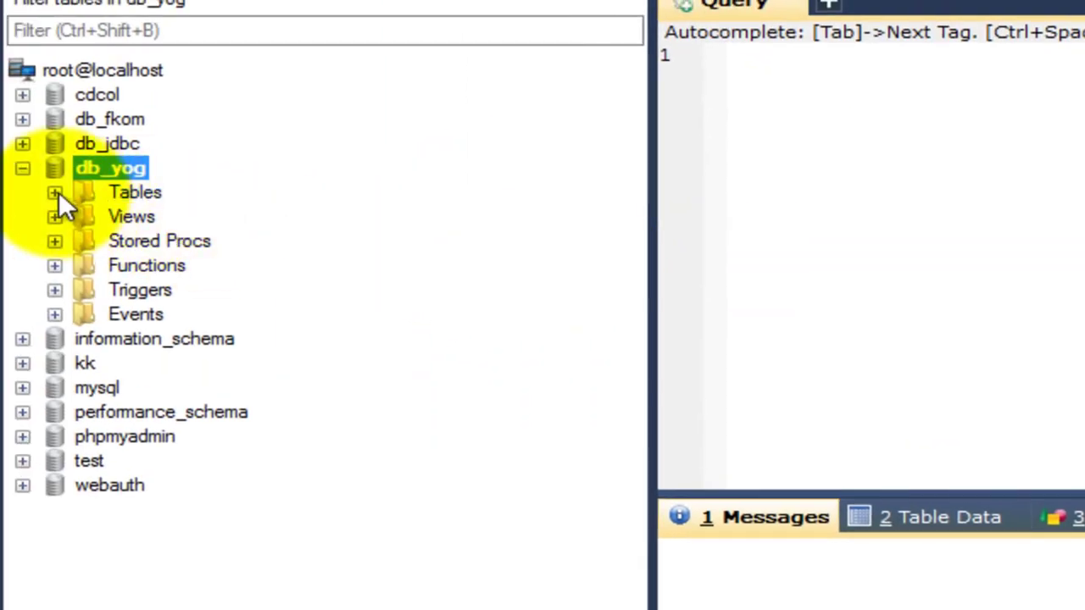
Start a new table in the db_yog database and name it db_kelas.
{"action": "left_click", "coordinate": [55, 192]}
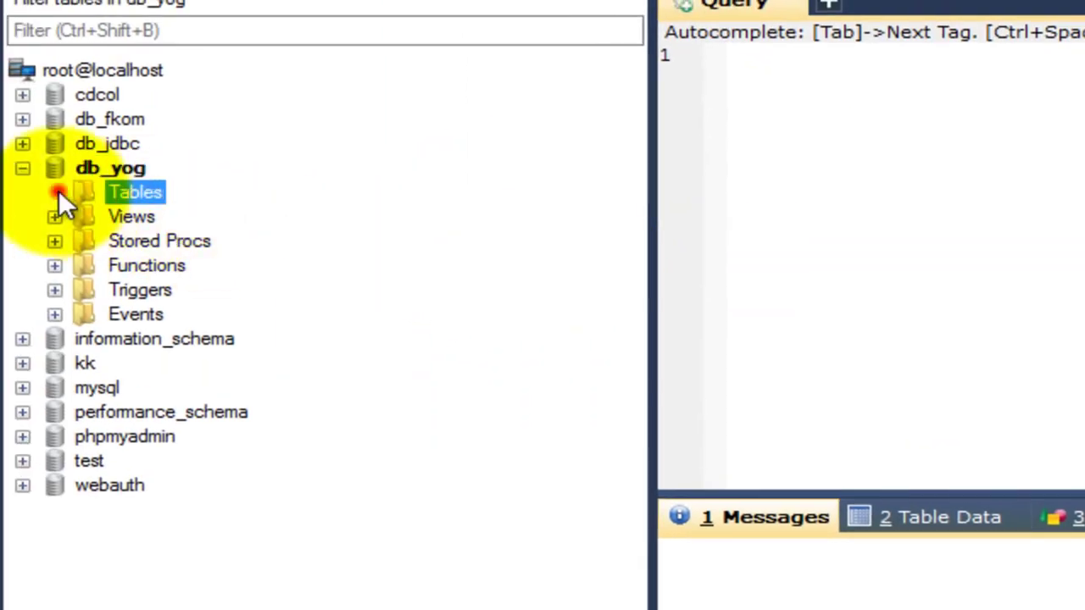
{"action": "right_click", "coordinate": [111, 193]}
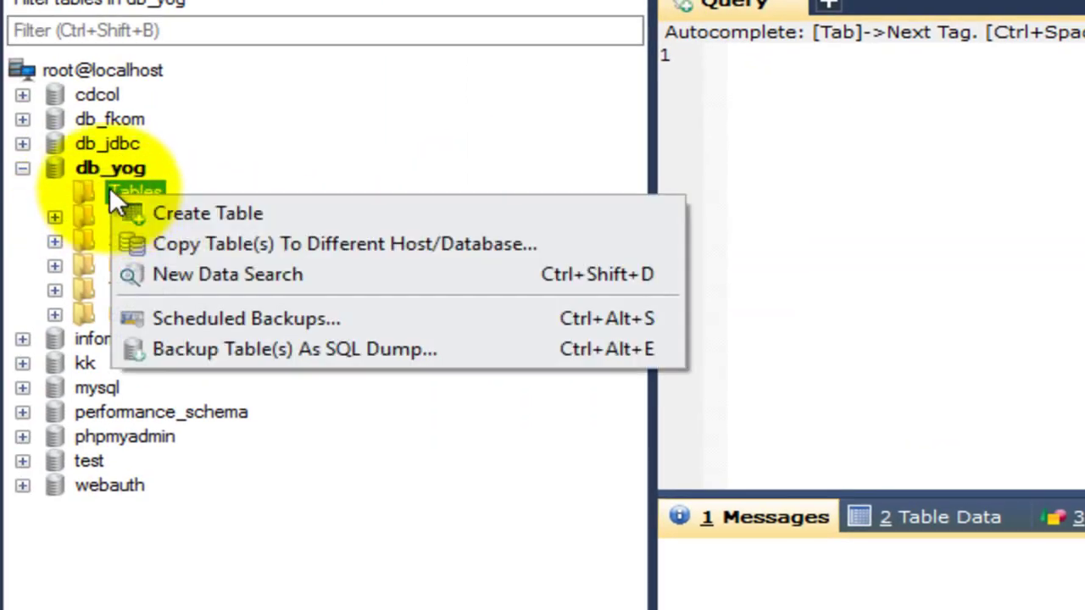
{"action": "left_click", "coordinate": [142, 211]}
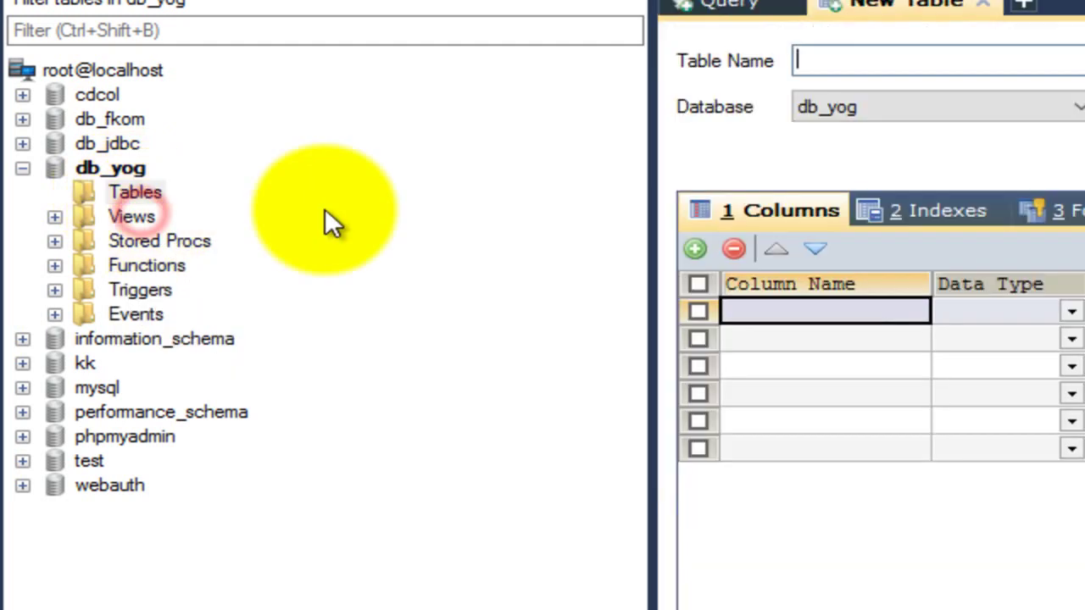
{"action": "type", "text": "db_"}
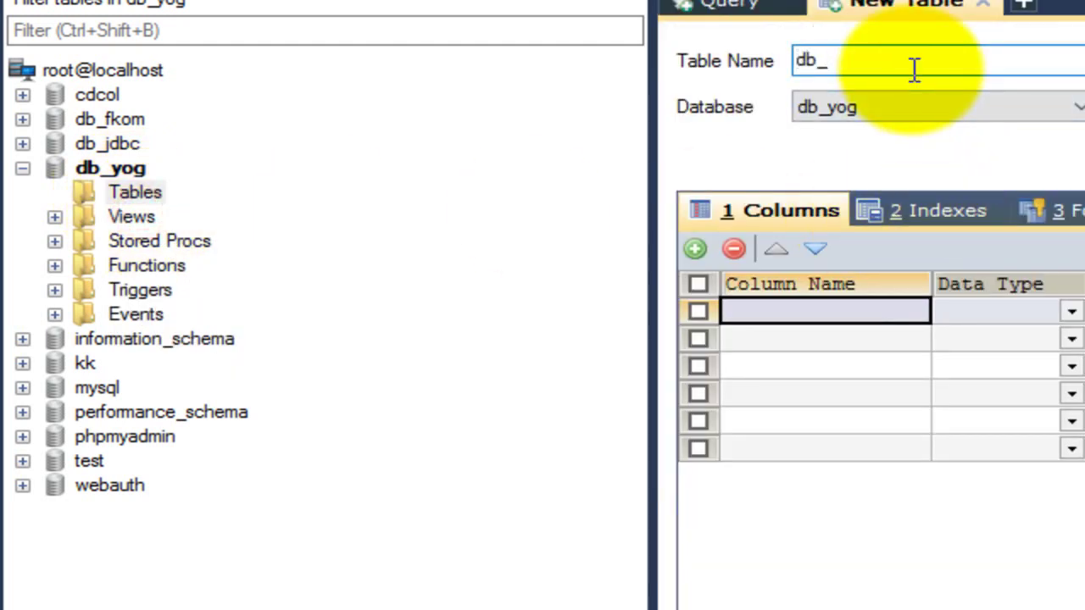
{"action": "type", "text": "kelas"}
Define the first column as id_kelas, int with length 5, set as primary key, not null and auto increment.
{"action": "left_click", "coordinate": [850, 308]}
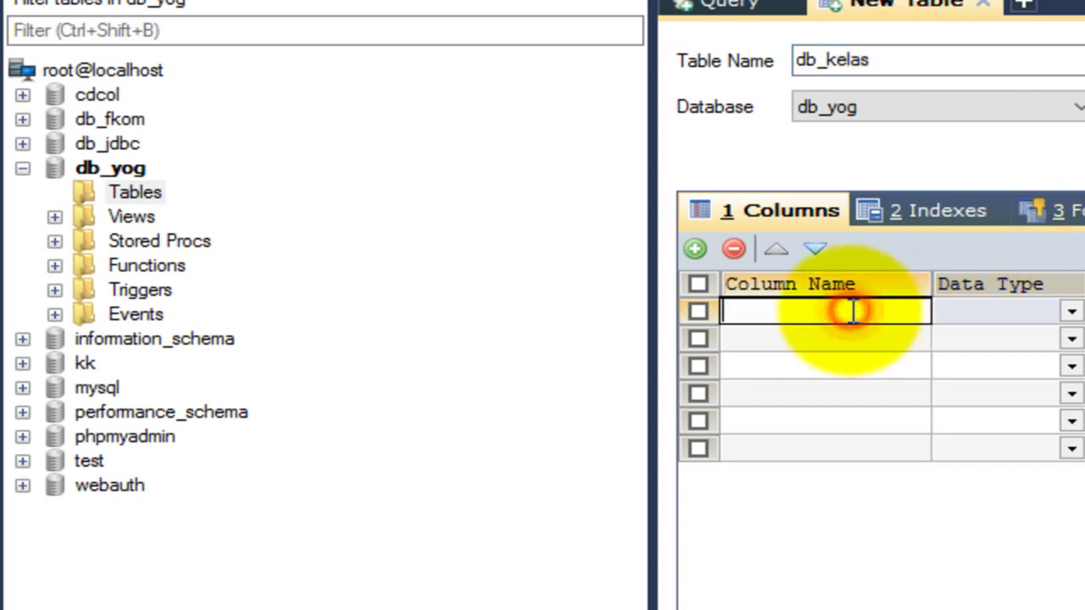
{"action": "type", "text": "id_kelas"}
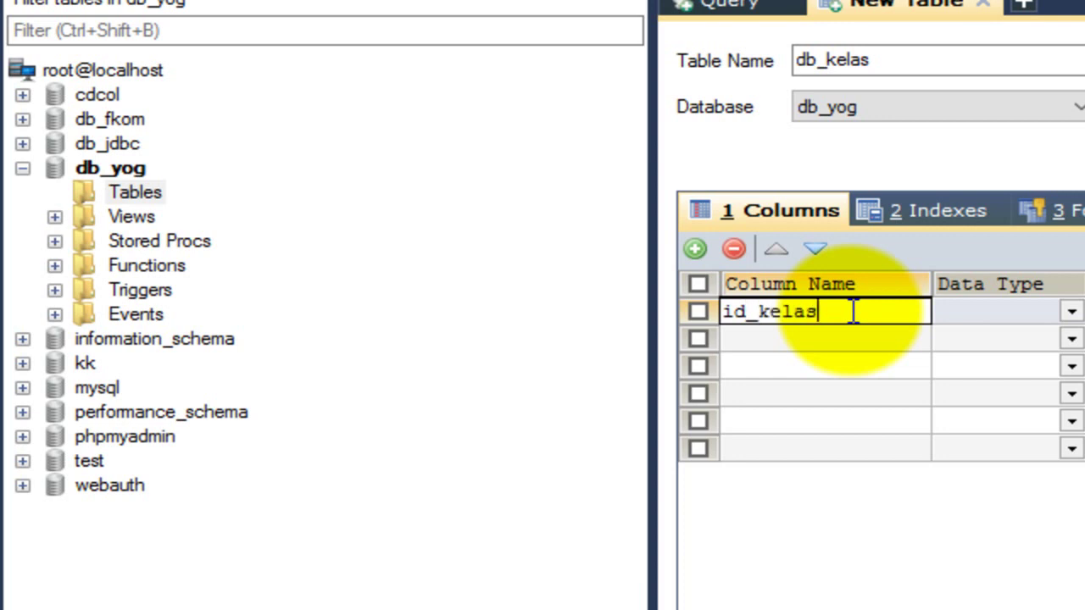
{"action": "key", "text": "Tab"}
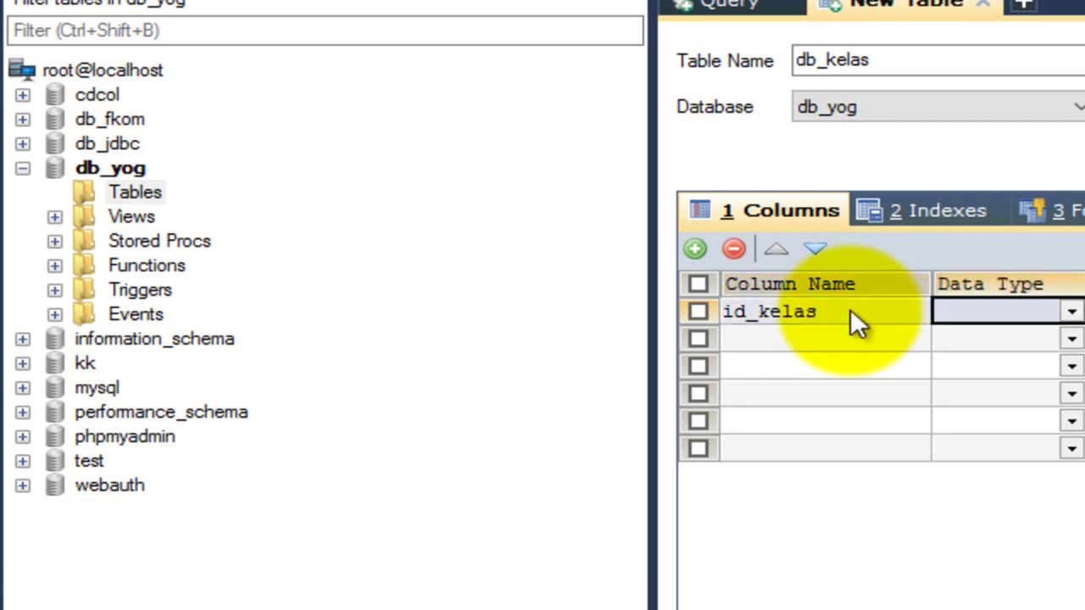
{"action": "type", "text": "int"}
{"action": "key", "text": "Return"}
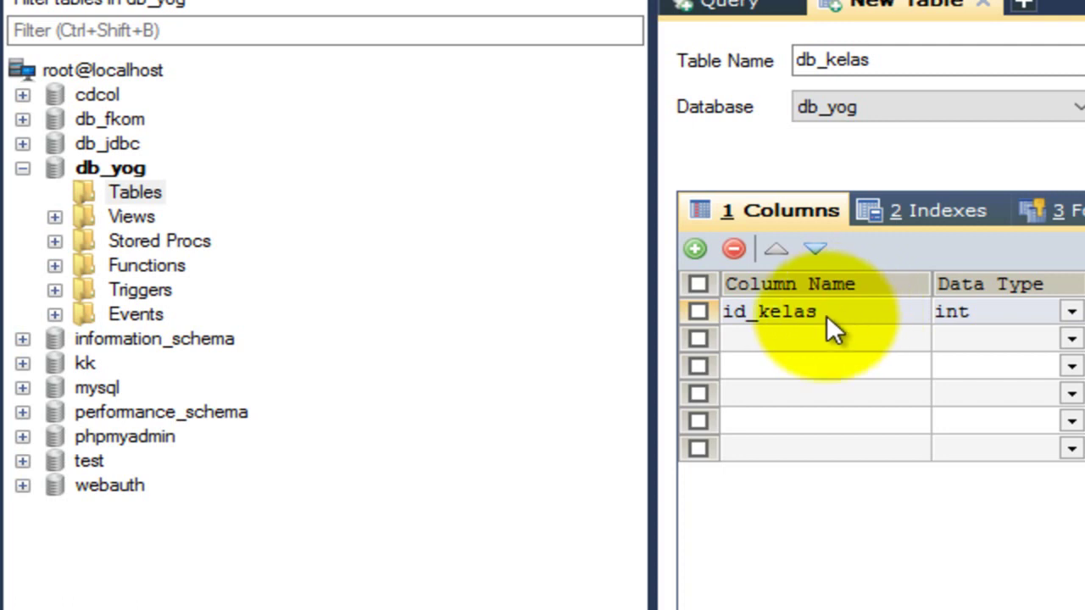
Add a second column nama_kelas as varchar with length 20 and set it to not null.
{"action": "left_click", "coordinate": [814, 338]}
{"action": "type", "text": "nama_kelas"}
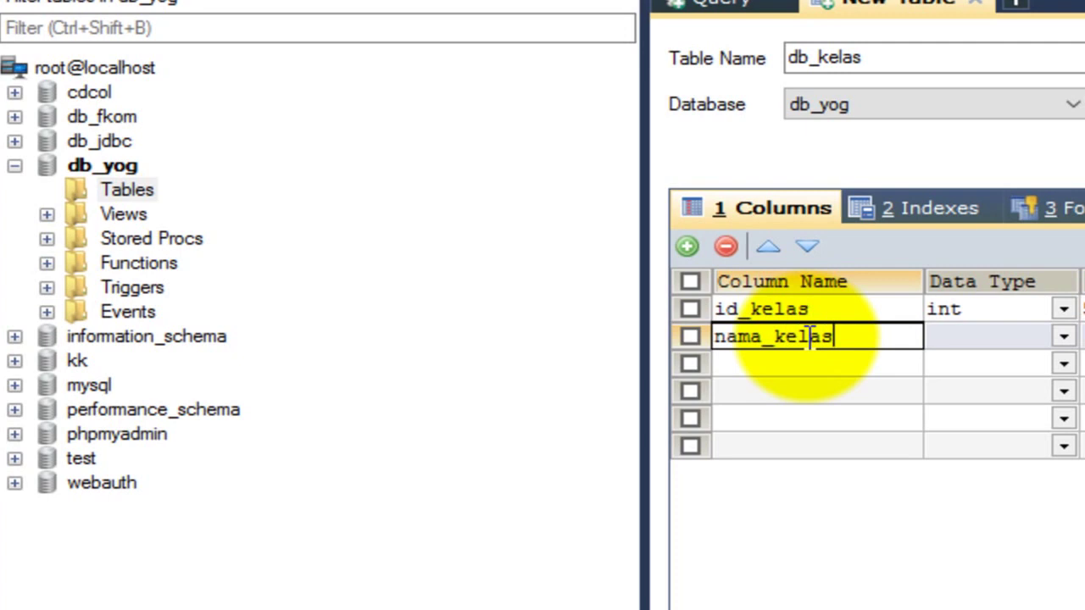
{"action": "key", "text": "Tab"}
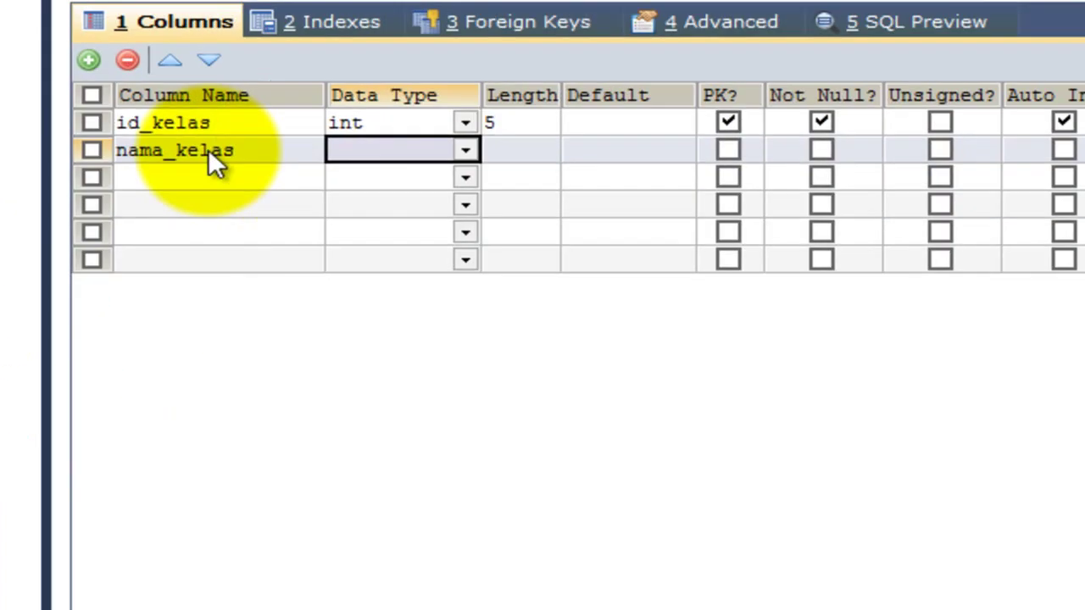
{"action": "type", "text": "varc"}
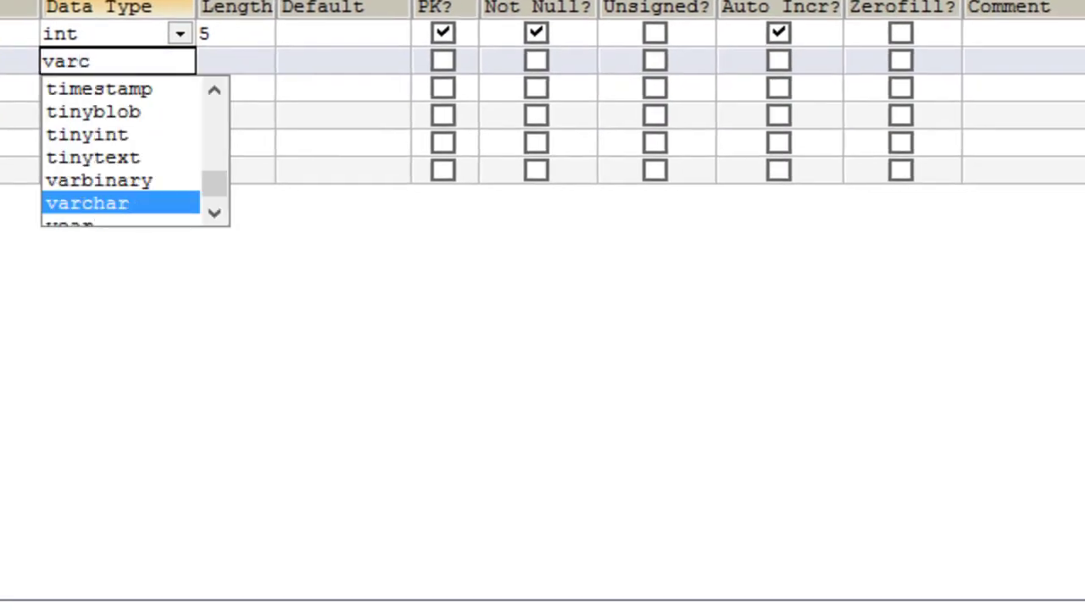
{"action": "key", "text": "Tab"}
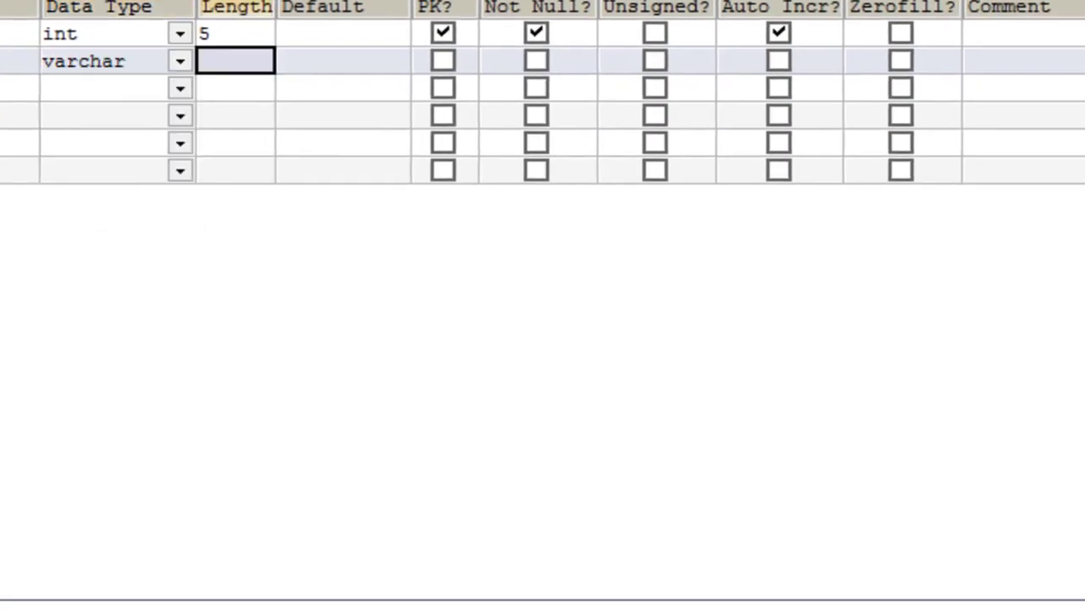
{"action": "type", "text": "20"}
{"action": "key", "text": "Tab"}
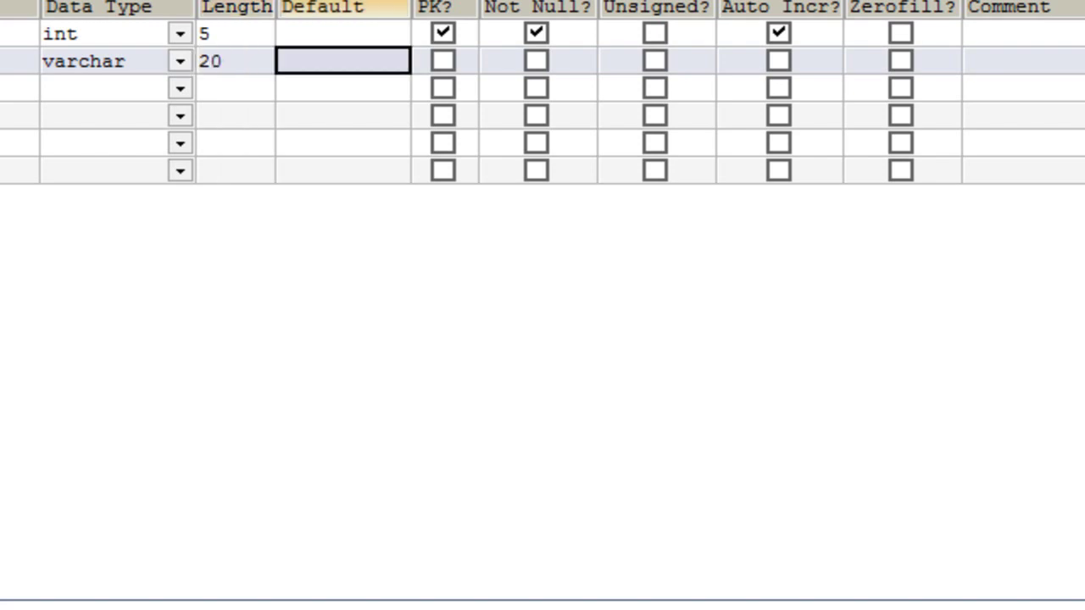
{"action": "key", "text": "Tab"}
{"action": "key", "text": "Tab"}
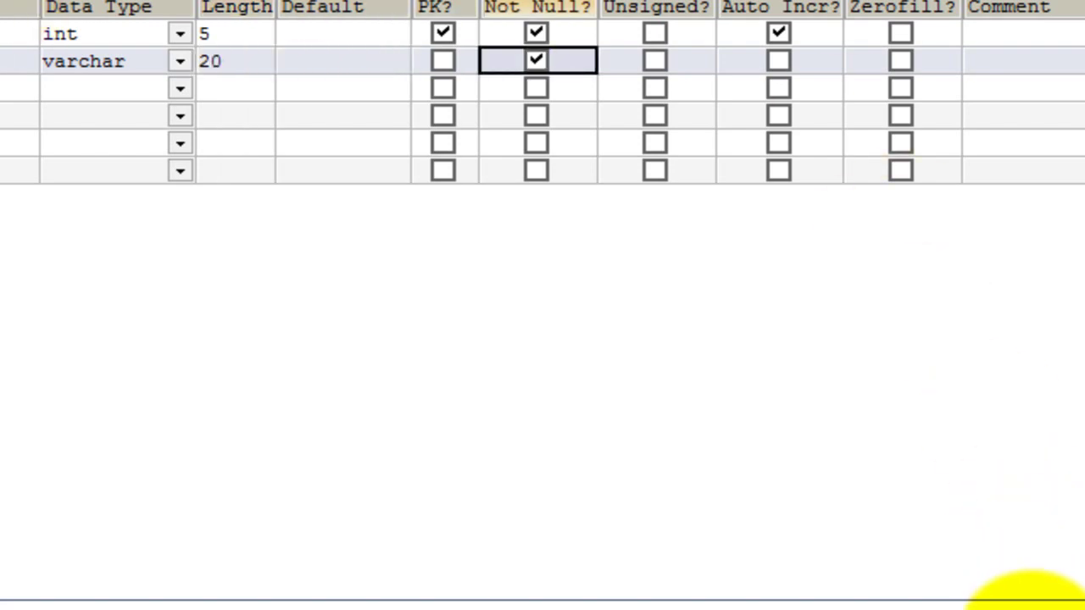
Save the db_kelas table and start another table in db_yog named tbl_jurusan.
{"action": "left_click", "coordinate": [960, 548]}
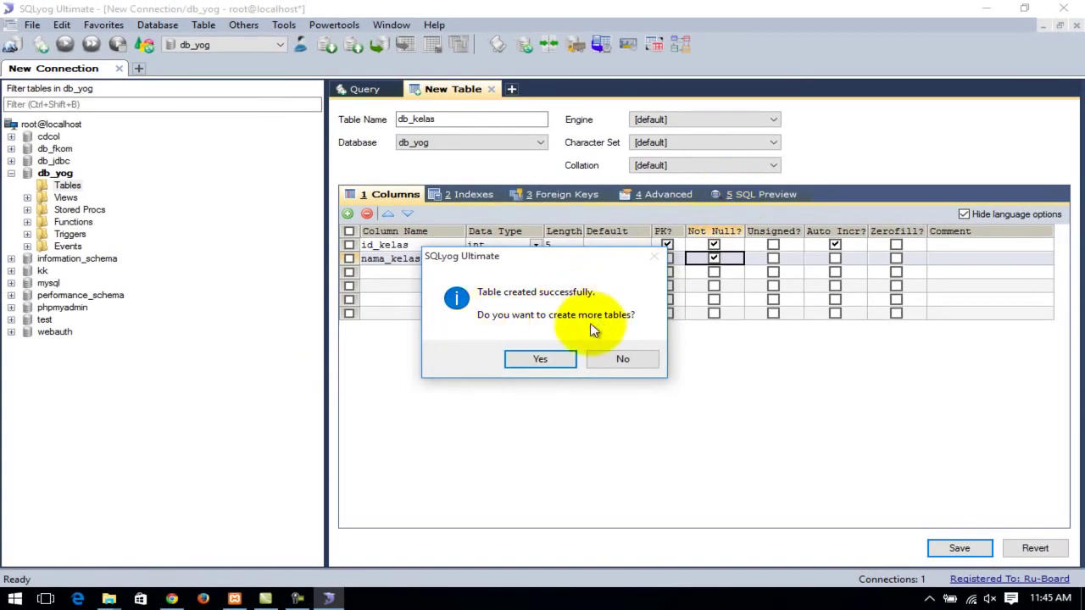
{"action": "left_click", "coordinate": [564, 362]}
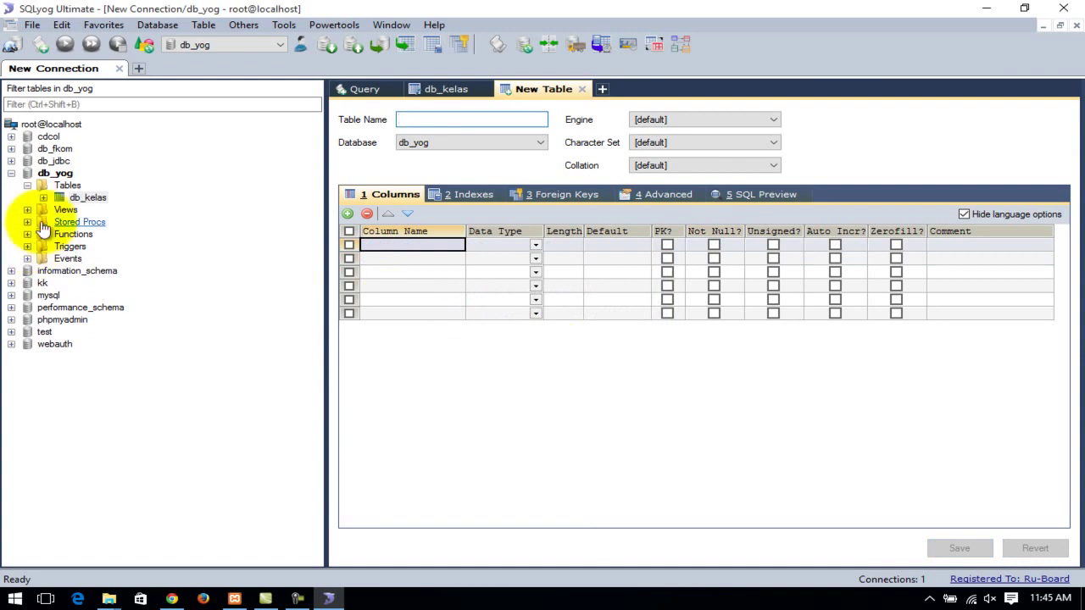
{"action": "left_click", "coordinate": [409, 122]}
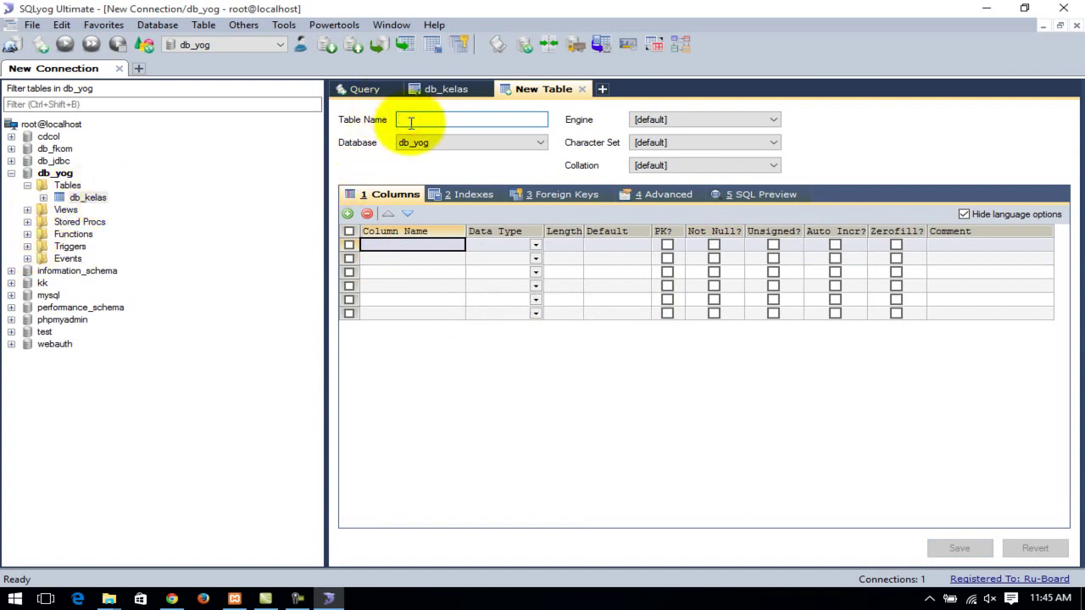
{"action": "type", "text": "tbl"}
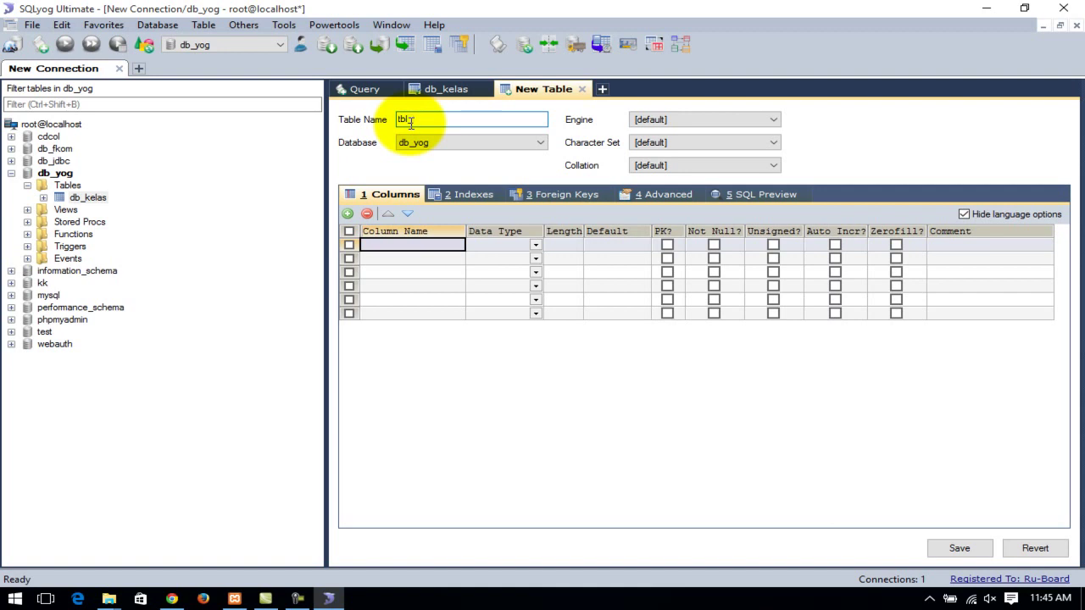
{"action": "type", "text": "_jurusan"}
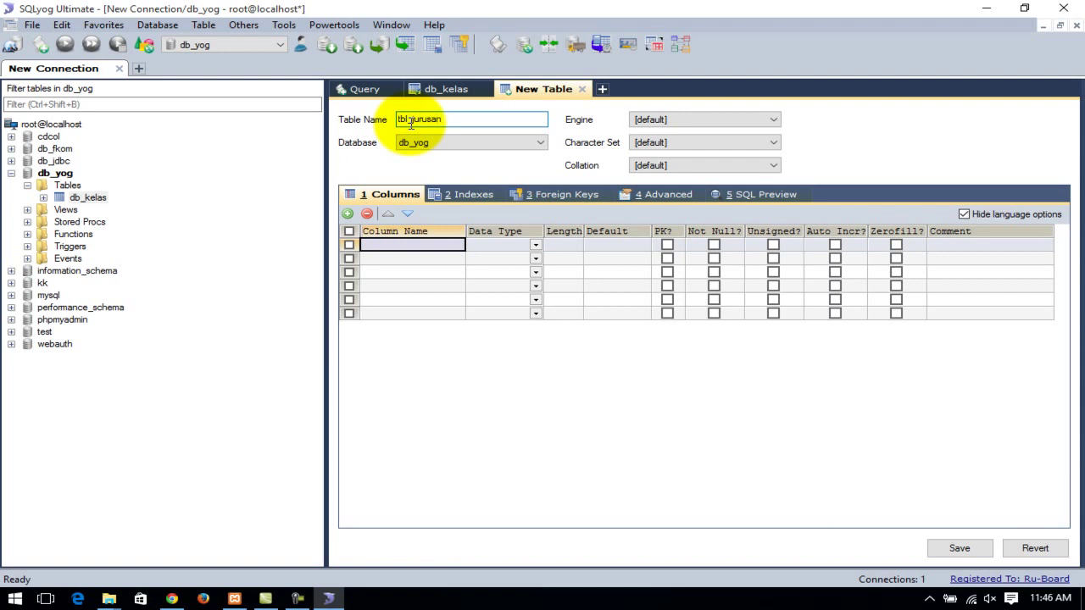
Define the first column of tbl_jurusan as id_jurusan, varchar with length 5, and set it as primary key.
{"action": "left_click", "coordinate": [422, 244]}
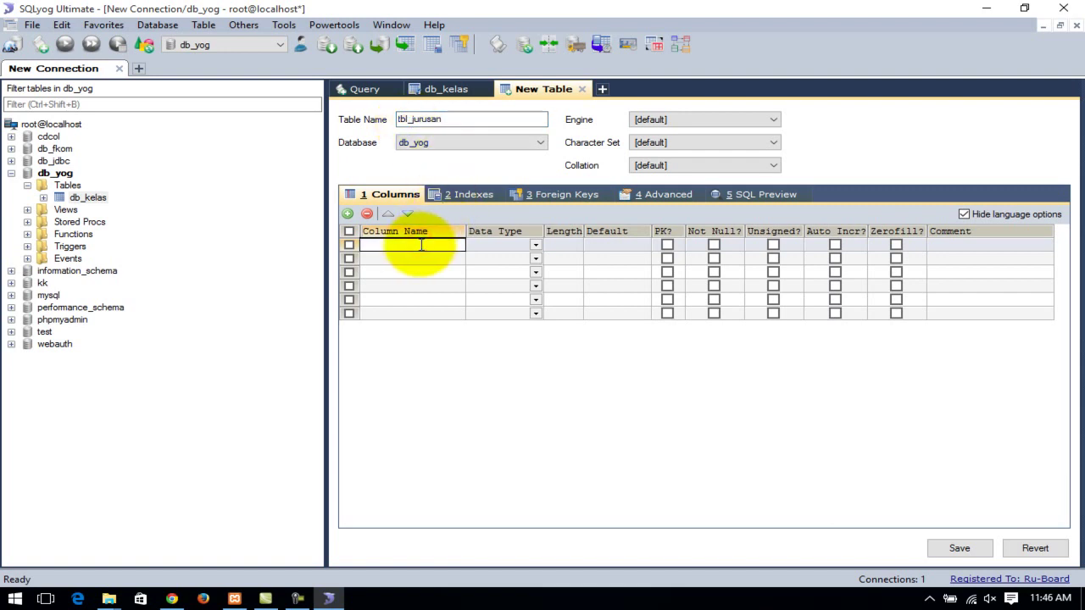
{"action": "type", "text": "id_jurusan"}
{"action": "key", "text": "Tab"}
{"action": "type", "text": "var"}
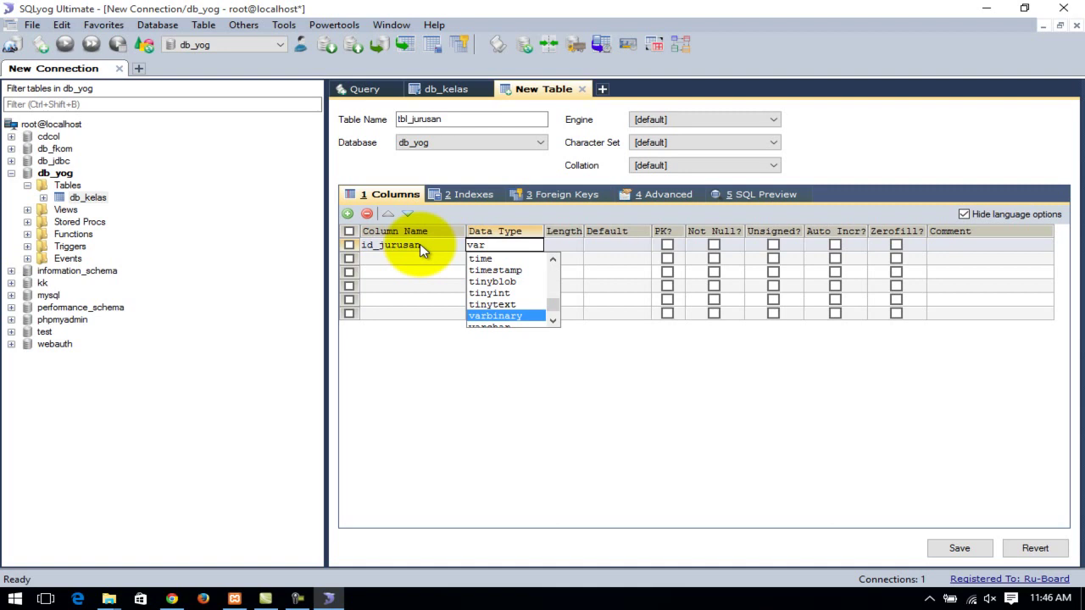
{"action": "key", "text": "Down"}
{"action": "key", "text": "Tab"}
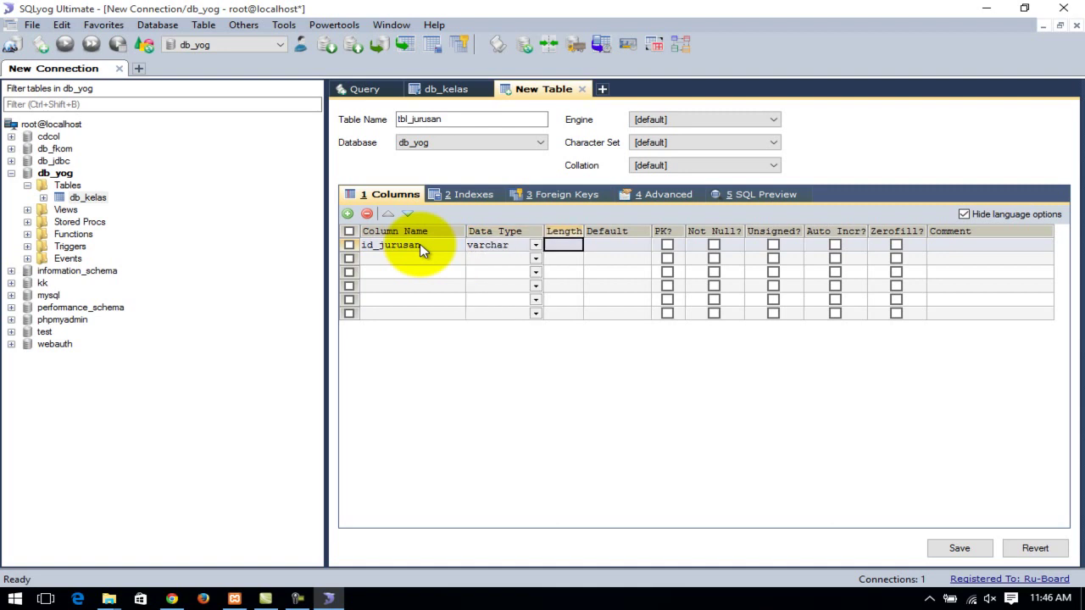
{"action": "type", "text": "5"}
{"action": "key", "text": "Tab"}
{"action": "key", "text": "Tab"}
{"action": "key", "text": "space"}
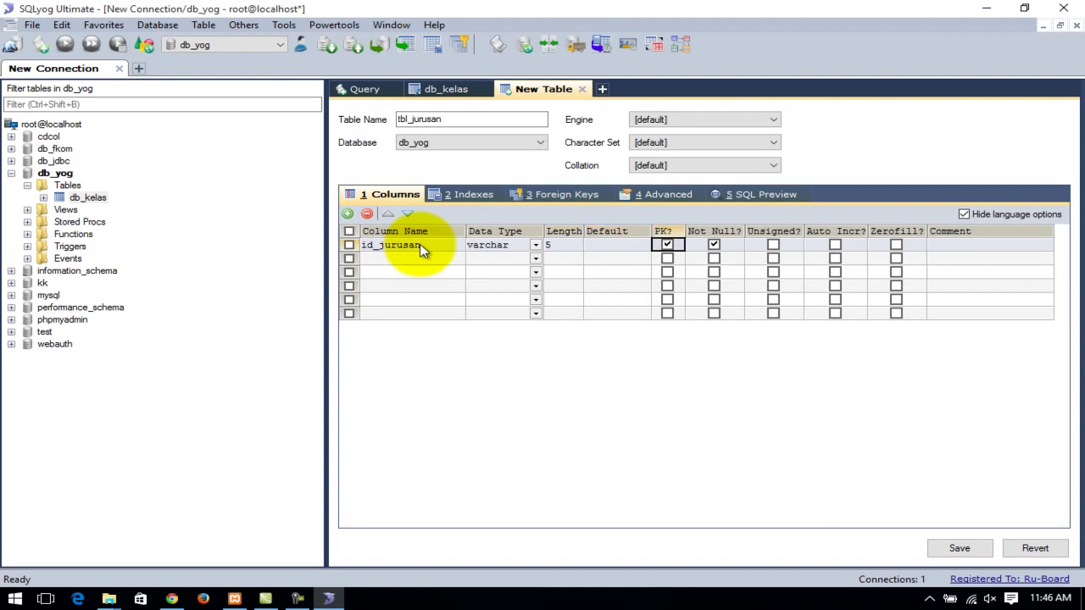
Add a second column nama_jurusan as varchar with length 20 and set it to not null.
{"action": "key", "text": "Down"}
{"action": "key", "text": "Left"}
{"action": "key", "text": "Left"}
{"action": "key", "text": "Left"}
{"action": "key", "text": "Left"}
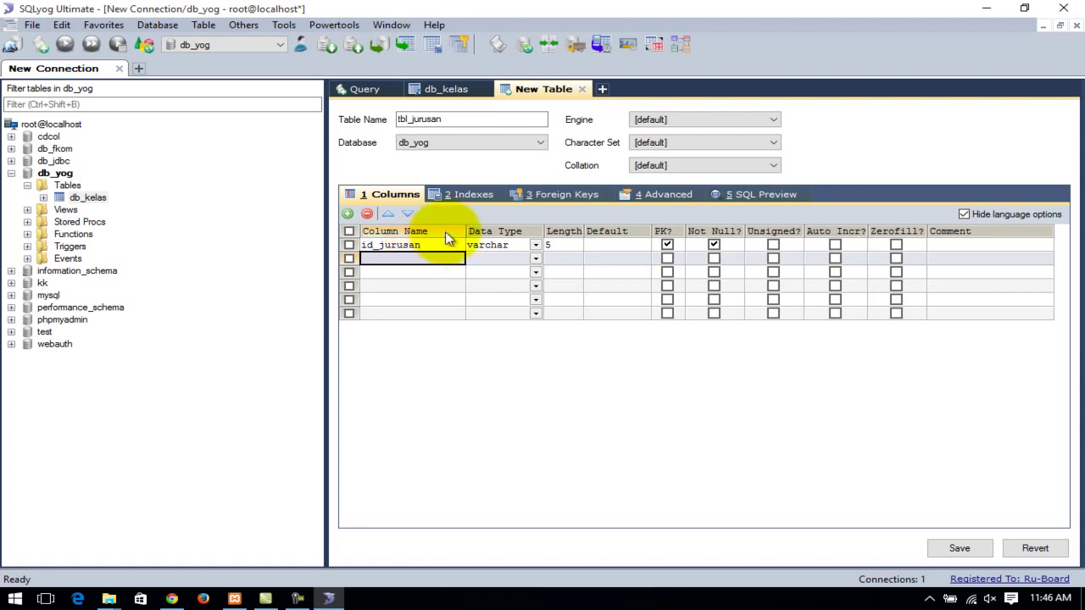
{"action": "type", "text": "nama_jurusan"}
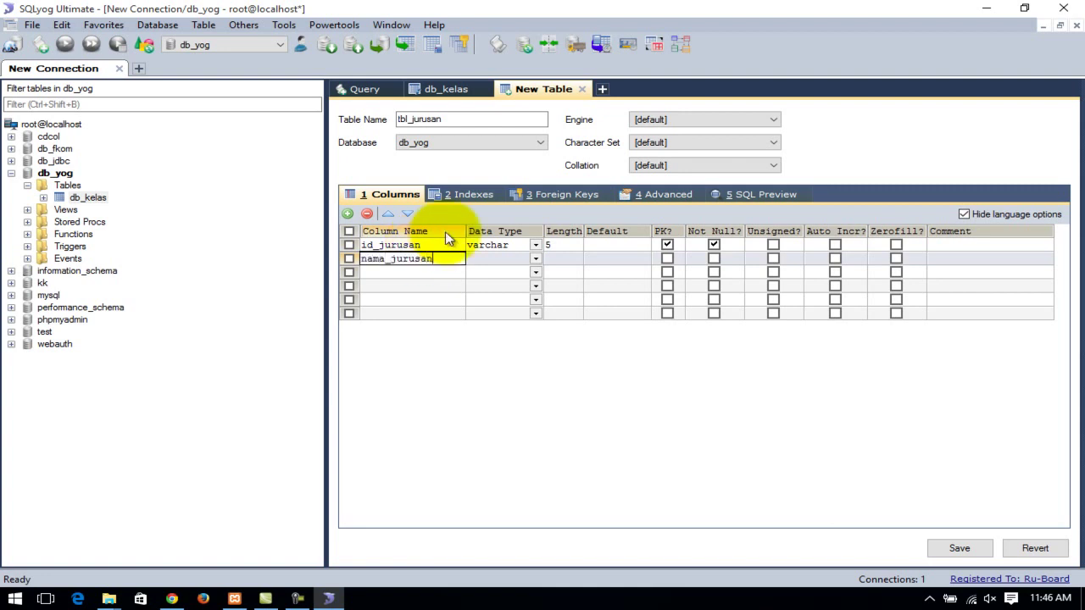
{"action": "key", "text": "Tab"}
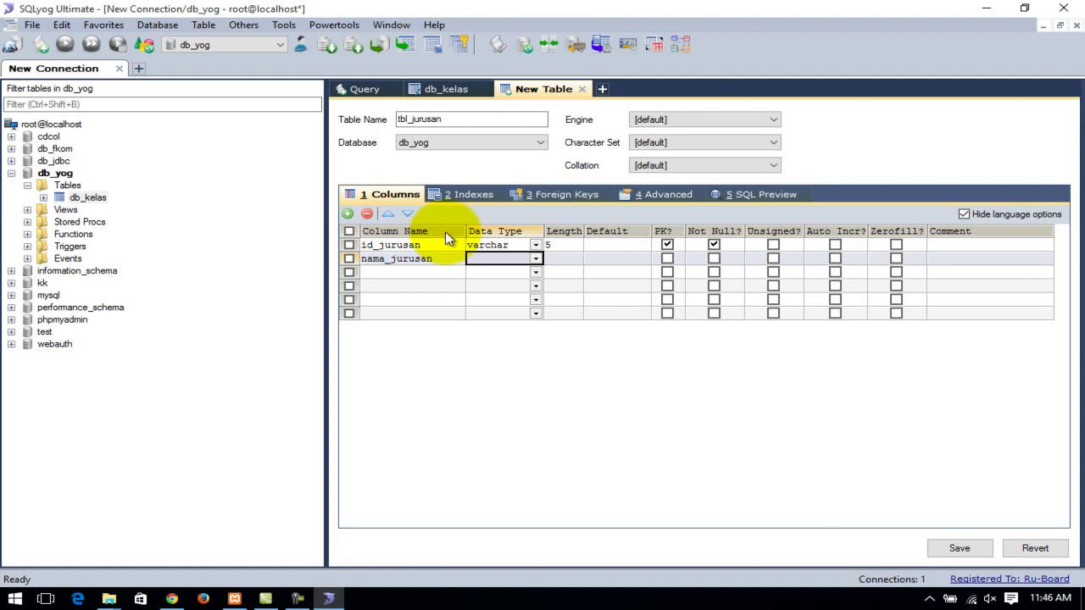
{"action": "type", "text": "c"}
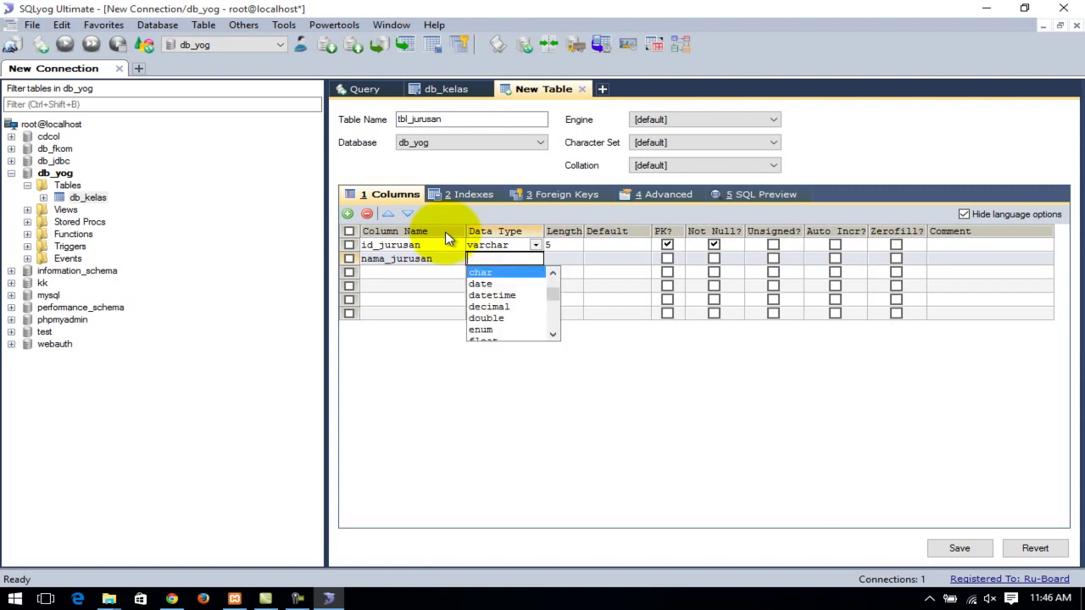
{"action": "key", "text": "BackSpace"}
{"action": "type", "text": "varc"}
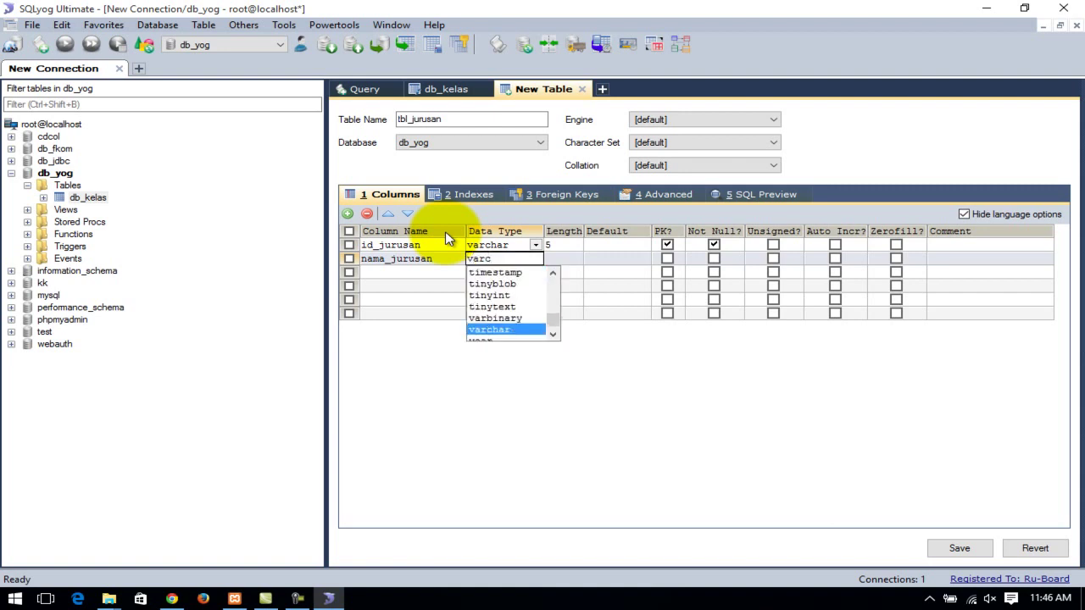
{"action": "key", "text": "Tab"}
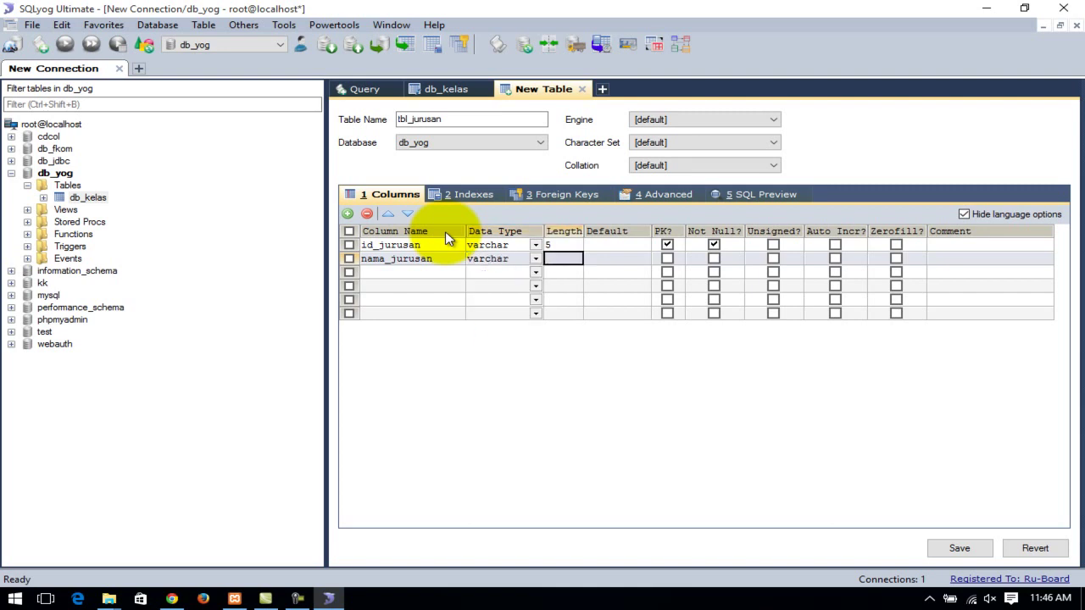
{"action": "type", "text": "20"}
{"action": "key", "text": "Tab"}
{"action": "key", "text": "Tab"}
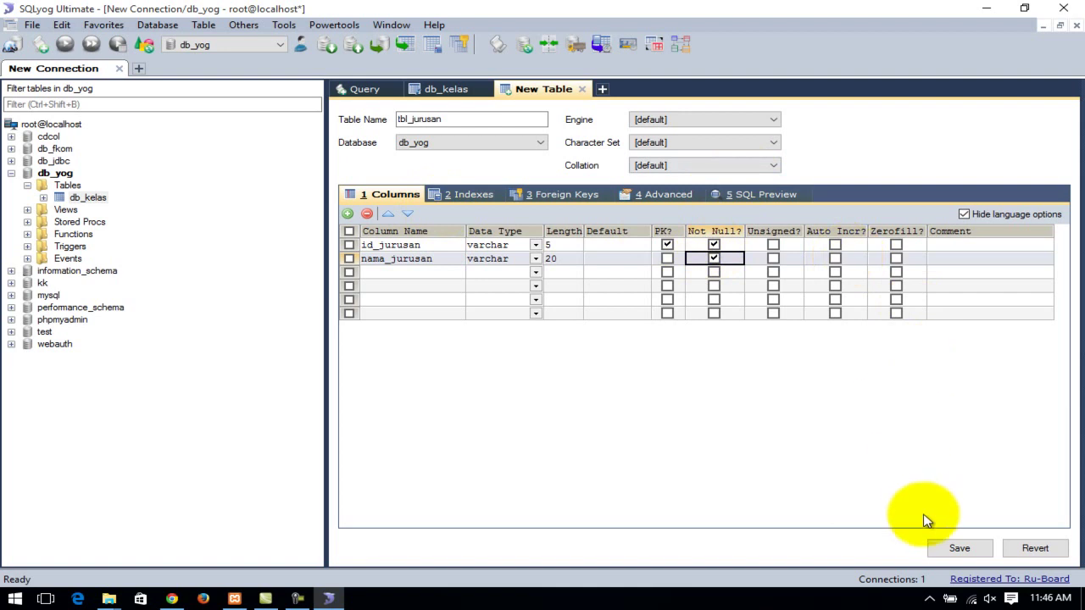
Save the tbl_jurusan table and start another table in db_yog named tbl_siswa.
{"action": "left_click", "coordinate": [952, 549]}
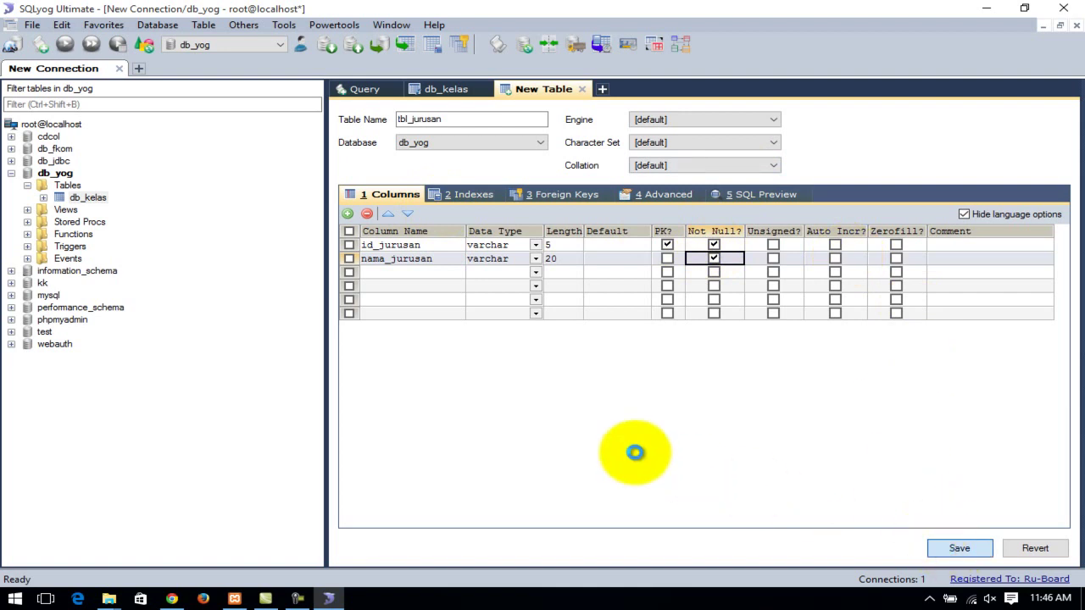
{"action": "left_click", "coordinate": [555, 357]}
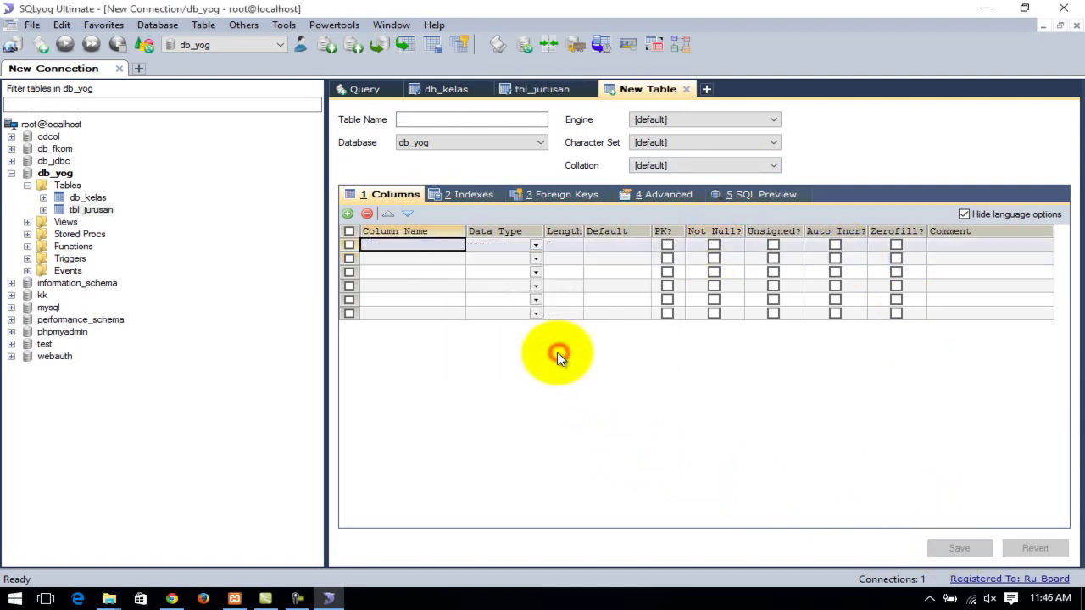
{"action": "type", "text": "tbl_sis"}
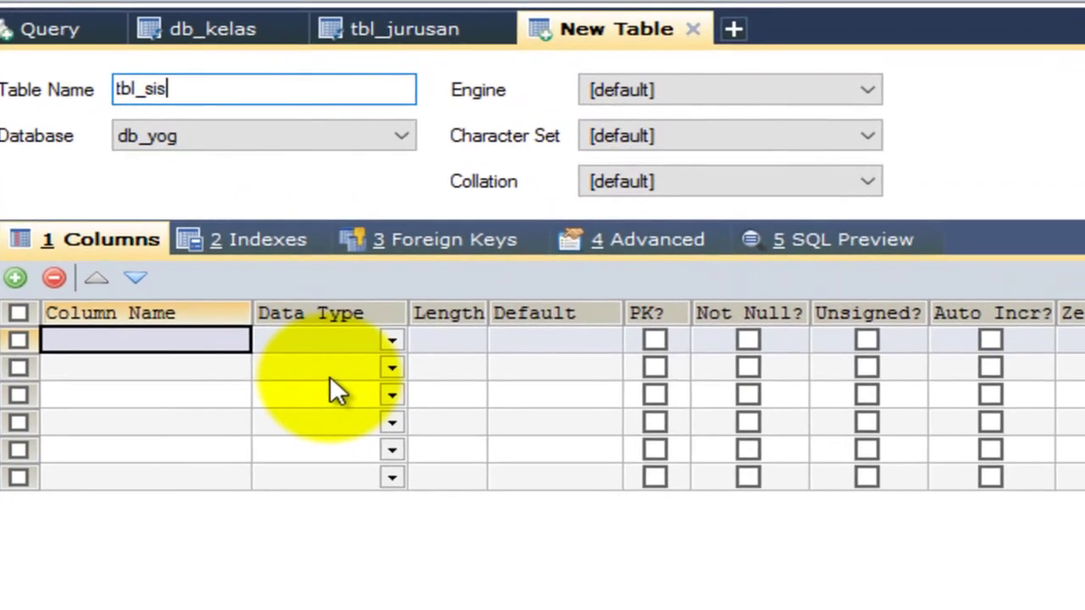
{"action": "type", "text": "wa"}
Define the first column of tbl_siswa as nis, int with length 20, and set it as primary key.
{"action": "left_click", "coordinate": [178, 340]}
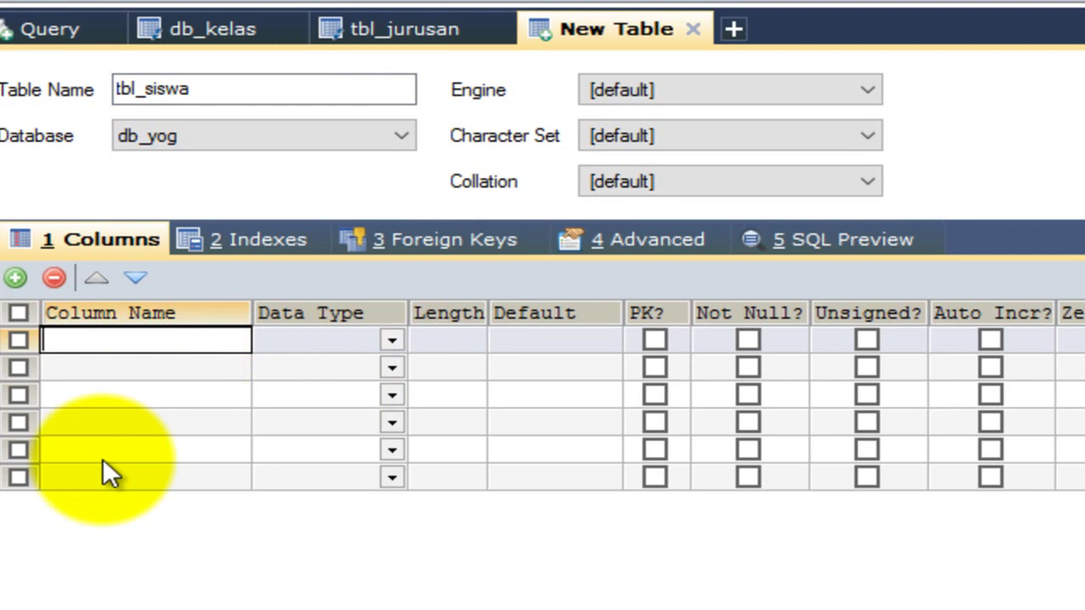
{"action": "type", "text": "nis"}
{"action": "key", "text": "Tab"}
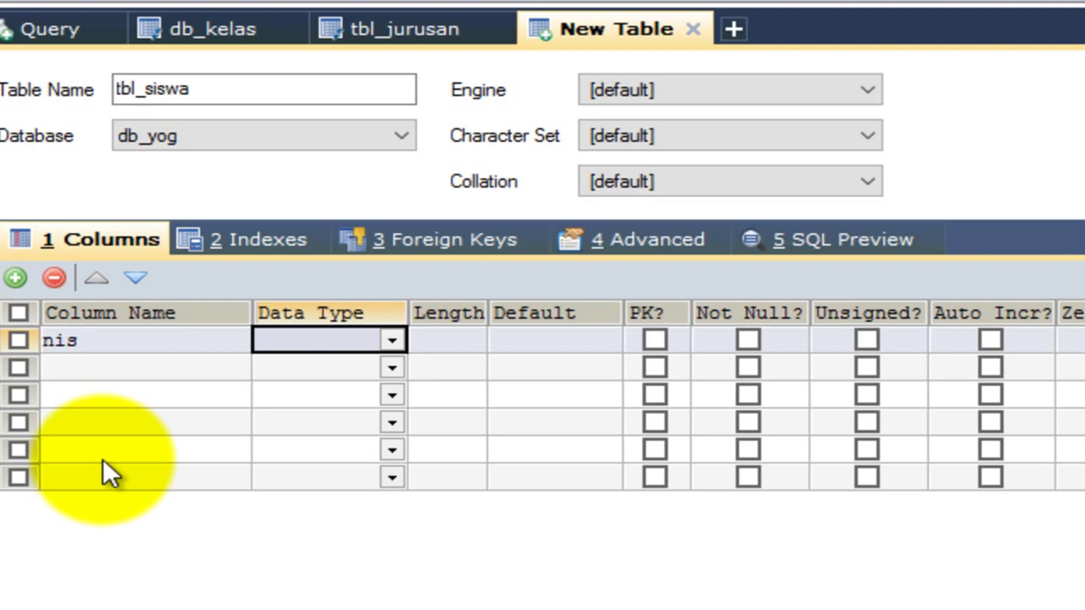
{"action": "type", "text": "int"}
{"action": "key", "text": "Tab"}
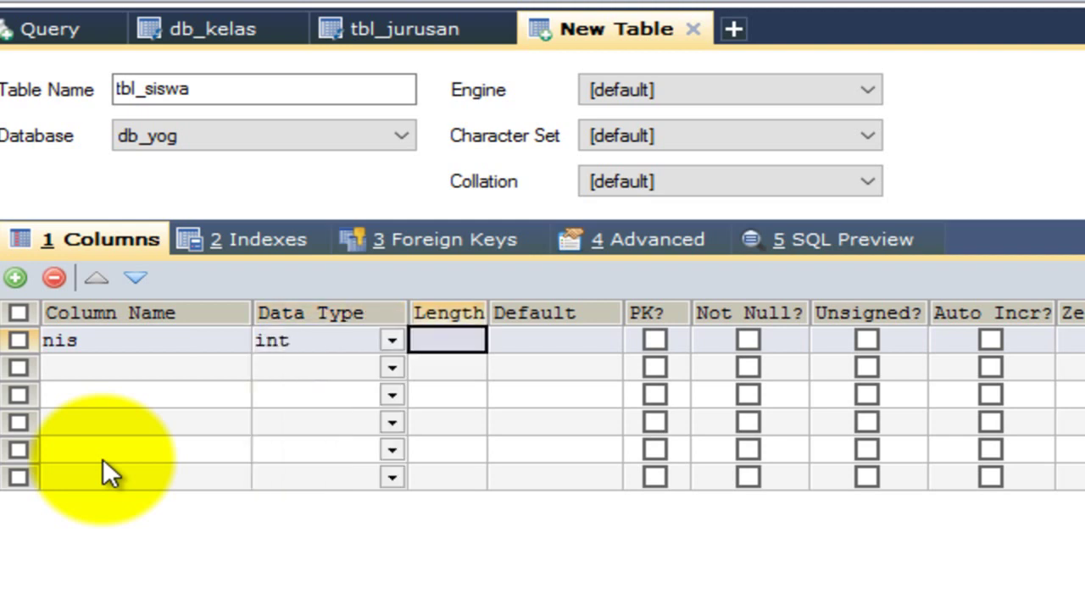
{"action": "type", "text": "20"}
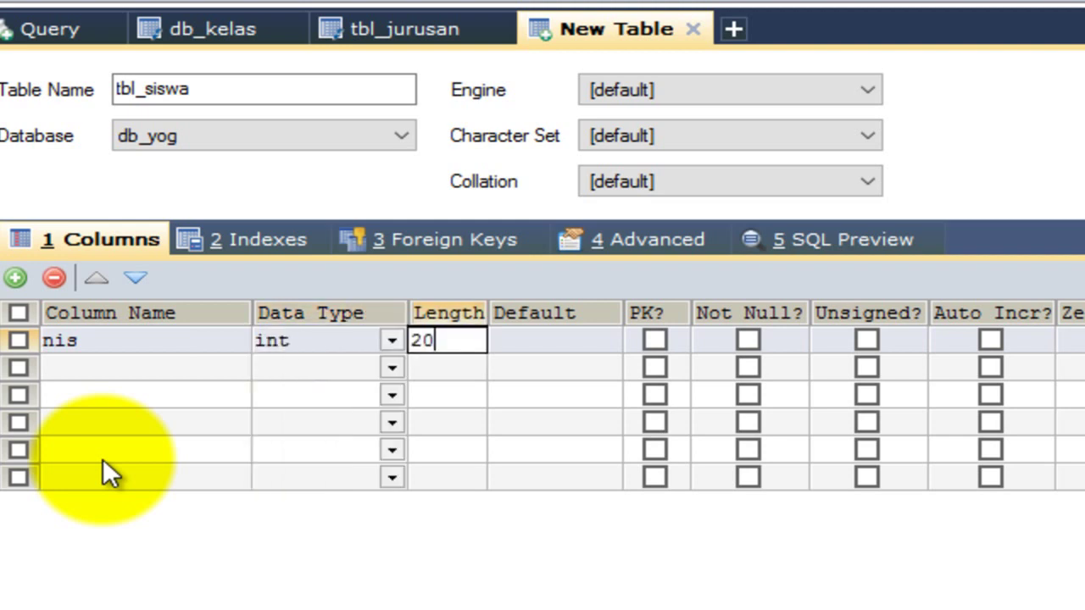
{"action": "key", "text": "Tab"}
{"action": "key", "text": "Tab"}
{"action": "key", "text": "Tab"}
{"action": "key", "text": "shift+Tab"}
{"action": "key", "text": "space"}
Add a second column nama as varchar with length 30 and set it to not null.
{"action": "key", "text": "Down"}
{"action": "key", "text": "shift+Tab"}
{"action": "key", "text": "shift+Tab"}
{"action": "key", "text": "shift+Tab"}
{"action": "key", "text": "shift+Tab"}
{"action": "type", "text": "nama"}
{"action": "key", "text": "Tab"}
{"action": "type", "text": "va"}
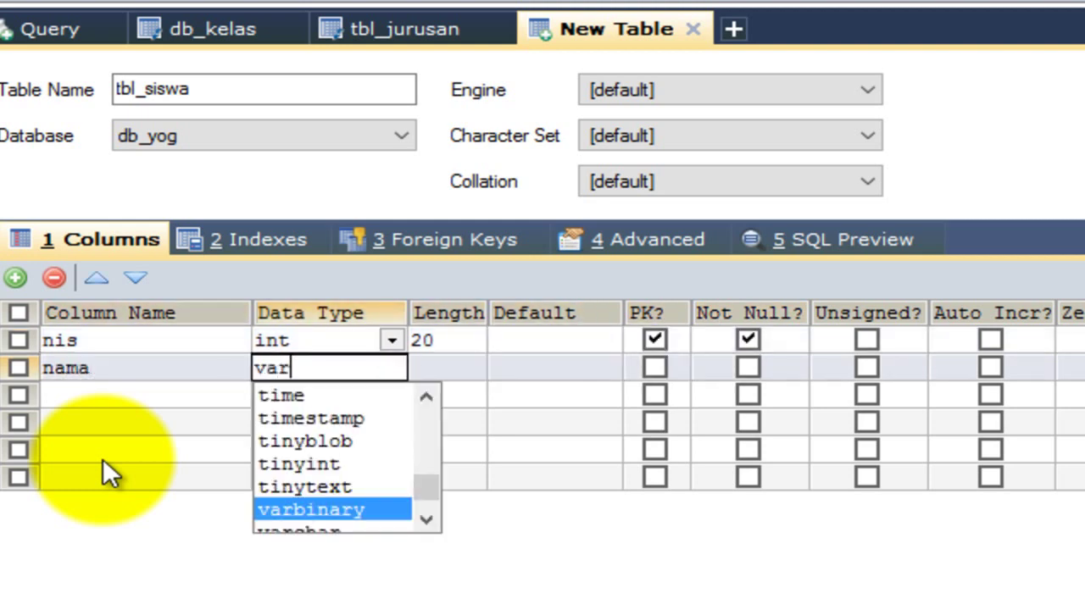
{"action": "type", "text": "rc"}
{"action": "key", "text": "Tab"}
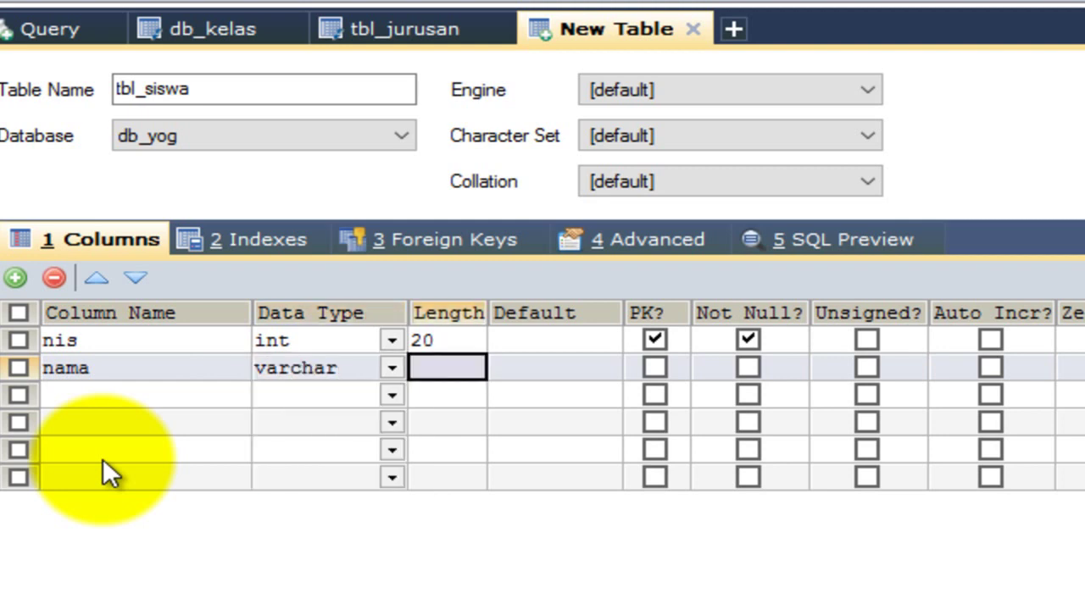
{"action": "type", "text": "30"}
{"action": "key", "text": "Tab"}
{"action": "key", "text": "Tab"}
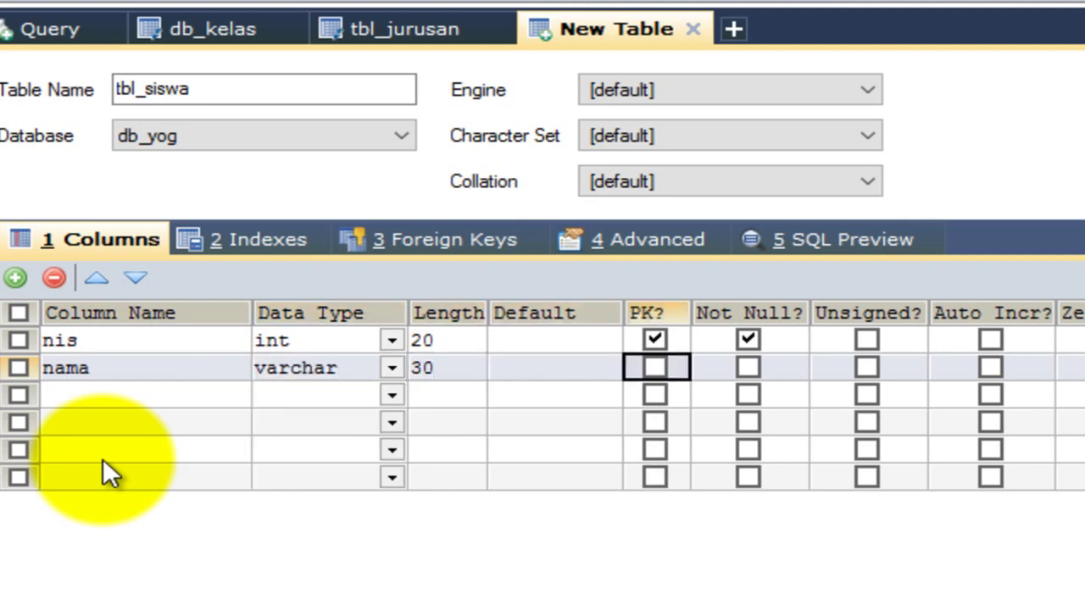
{"action": "key", "text": "Tab"}
{"action": "key", "text": "space"}
Add a third column jk as char with length 1 and set it to not null.
{"action": "key", "text": "Down"}
{"action": "key", "text": "Left"}
{"action": "key", "text": "Left"}
{"action": "key", "text": "Left"}
{"action": "key", "text": "Left"}
{"action": "key", "text": "Left"}
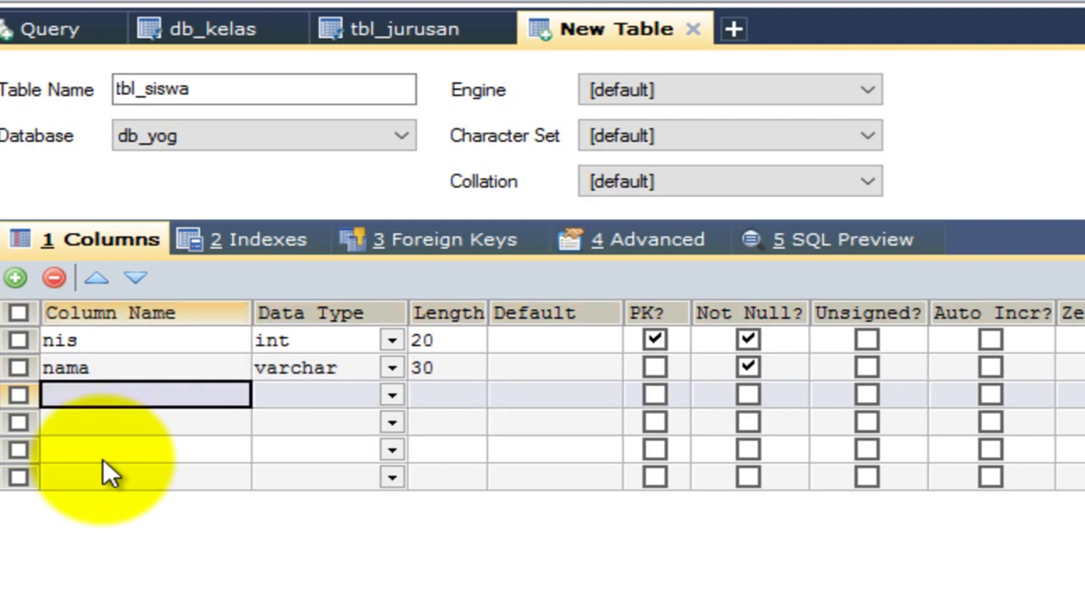
{"action": "type", "text": "jk"}
{"action": "key", "text": "Tab"}
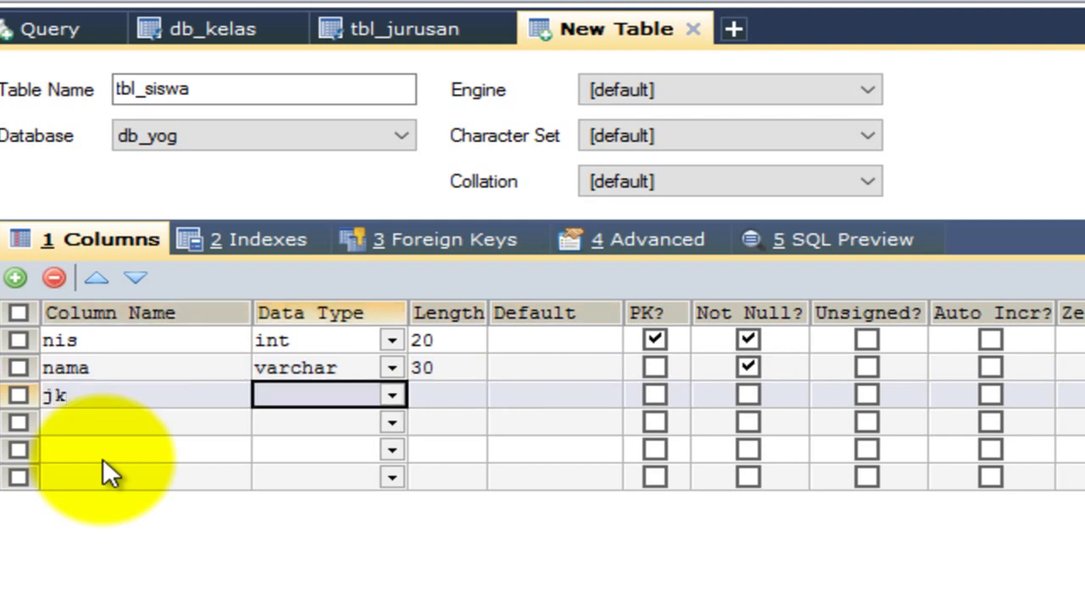
{"action": "type", "text": "cha"}
{"action": "key", "text": "Tab"}
{"action": "type", "text": "1"}
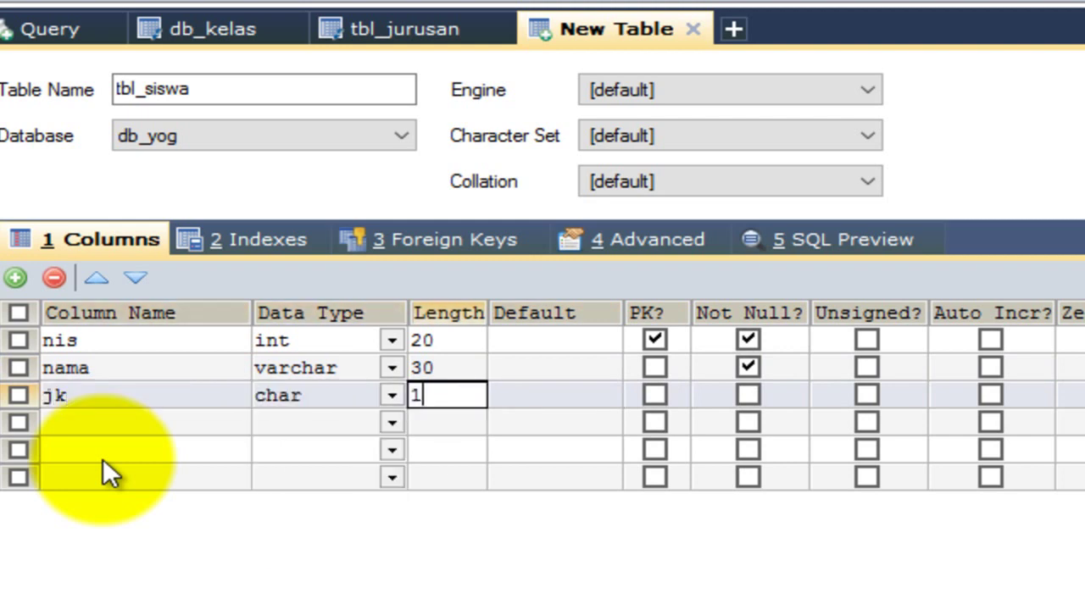
{"action": "key", "text": "Tab"}
{"action": "key", "text": "Tab"}
{"action": "key", "text": "Tab"}
{"action": "key", "text": "space"}
Add a fourth column alamat as text, not null, and save tbl_siswa without creating more tables.
{"action": "key", "text": "Down"}
{"action": "key", "text": "Left"}
{"action": "key", "text": "Left"}
{"action": "key", "text": "Left"}
{"action": "key", "text": "Left"}
{"action": "key", "text": "Left"}
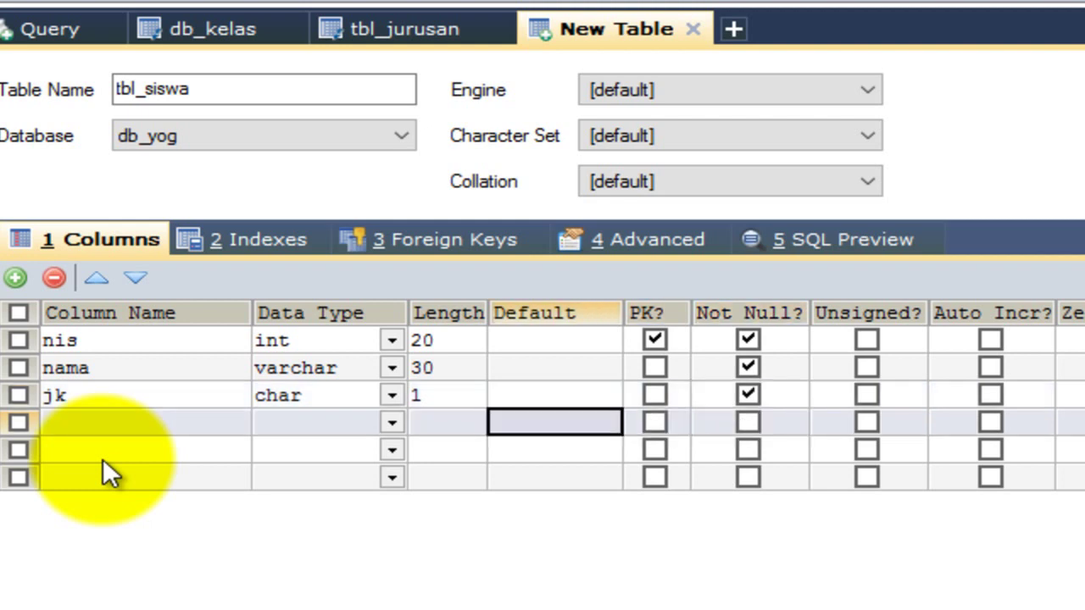
{"action": "type", "text": "a"}
{"action": "type", "text": "at"}
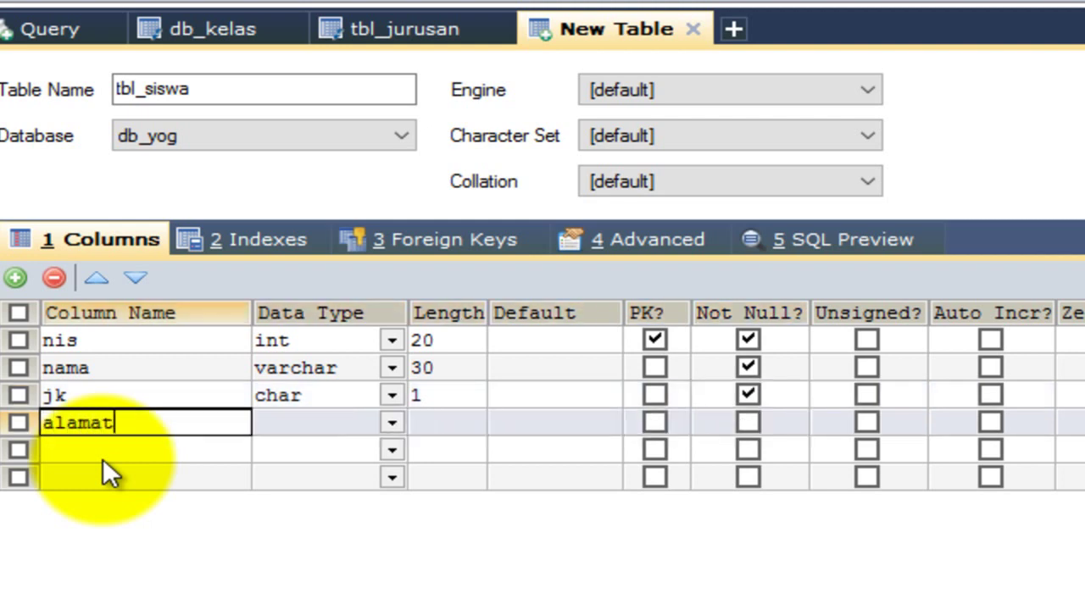
{"action": "key", "text": "Tab"}
{"action": "type", "text": "te"}
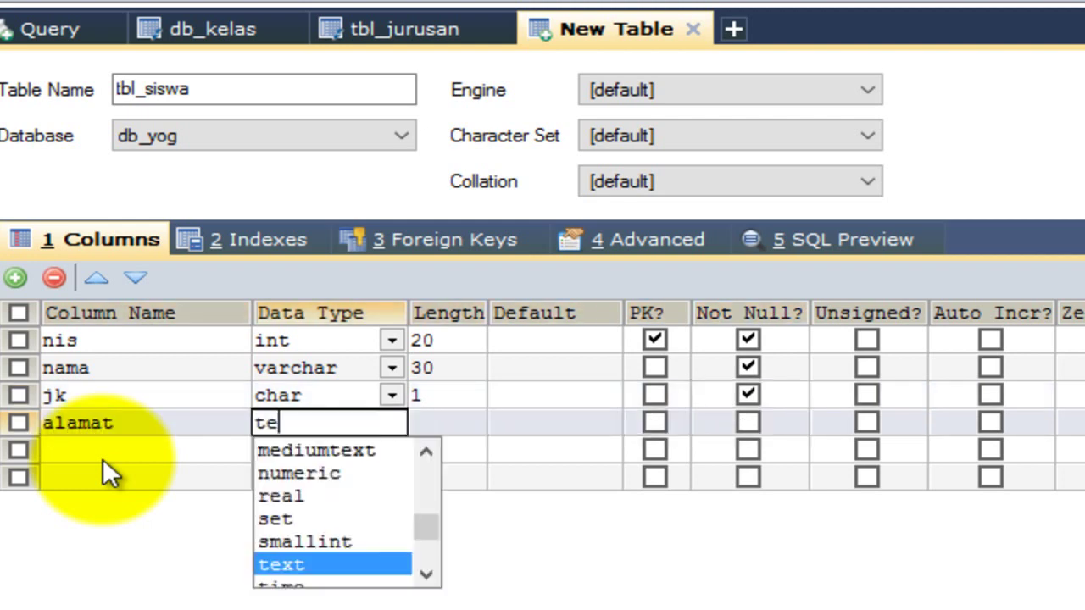
{"action": "key", "text": "Tab"}
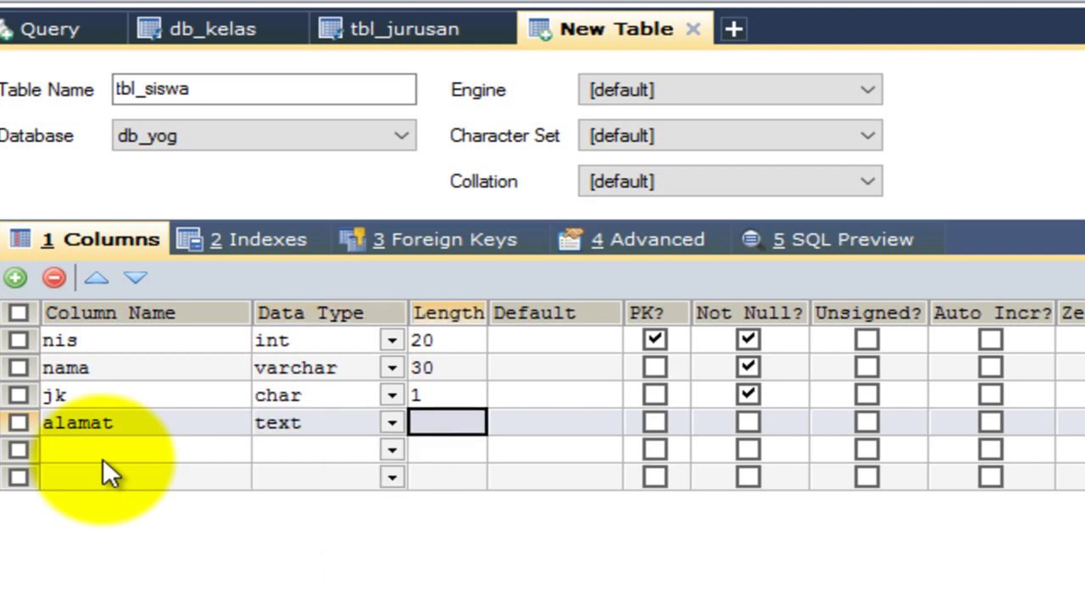
{"action": "key", "text": "Tab"}
{"action": "key", "text": "Tab"}
{"action": "key", "text": "Tab"}
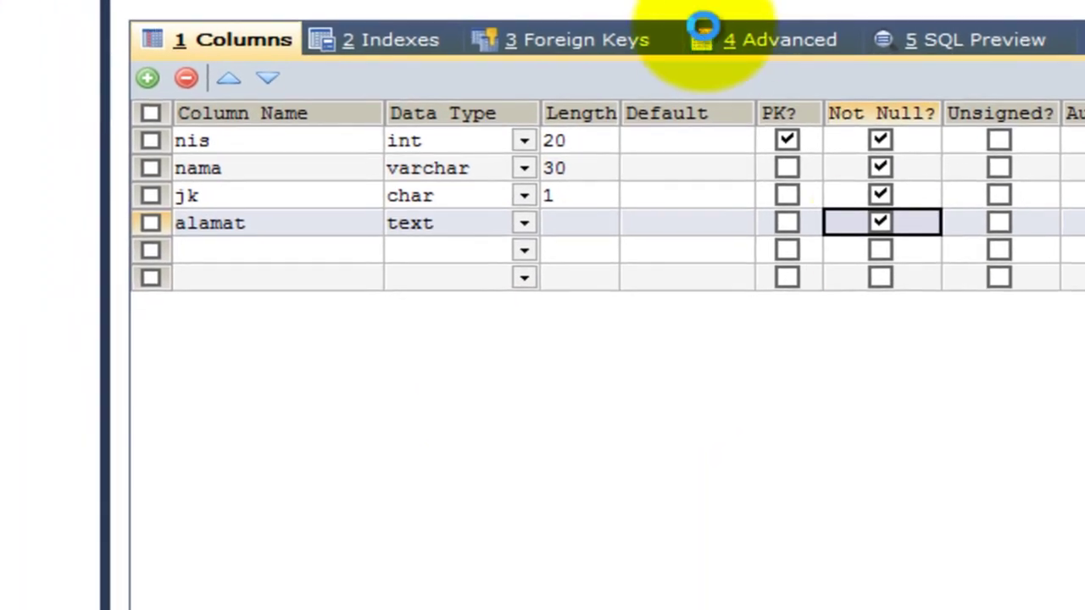
{"action": "key", "text": "ctrl+s"}
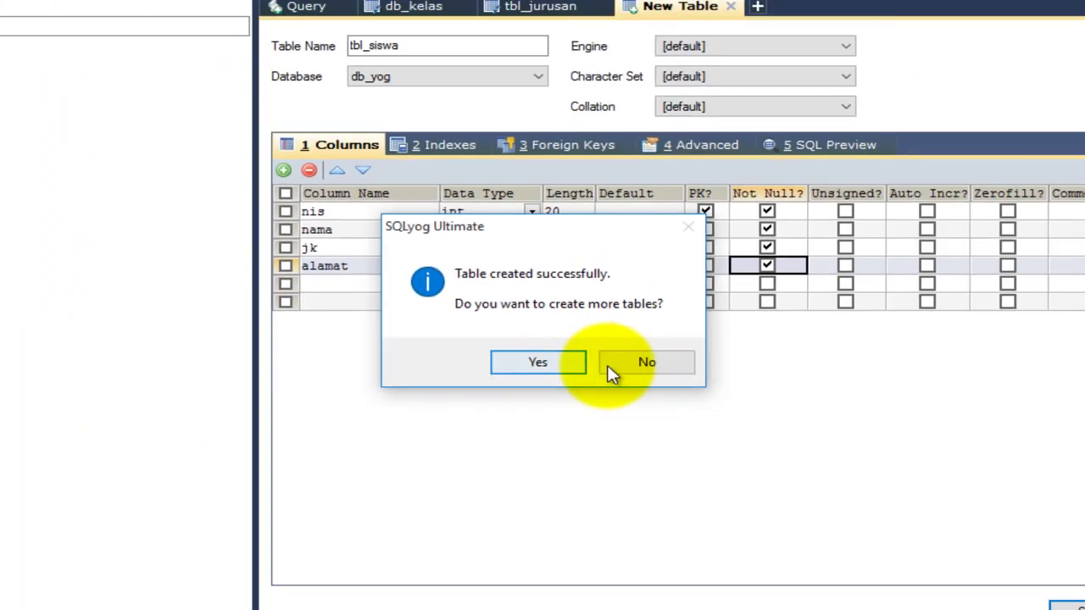
{"action": "left_click", "coordinate": [675, 371]}
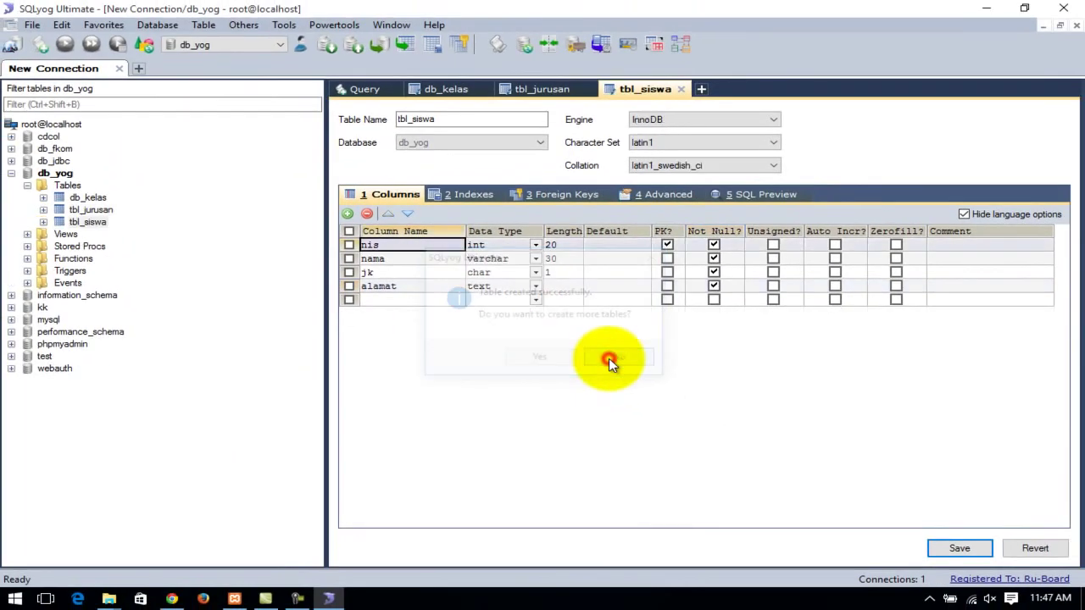
Alter the db_kelas table to rename it tbl_kelas and save the change.
{"action": "left_click", "coordinate": [90, 198]}
{"action": "right_click", "coordinate": [90, 198]}
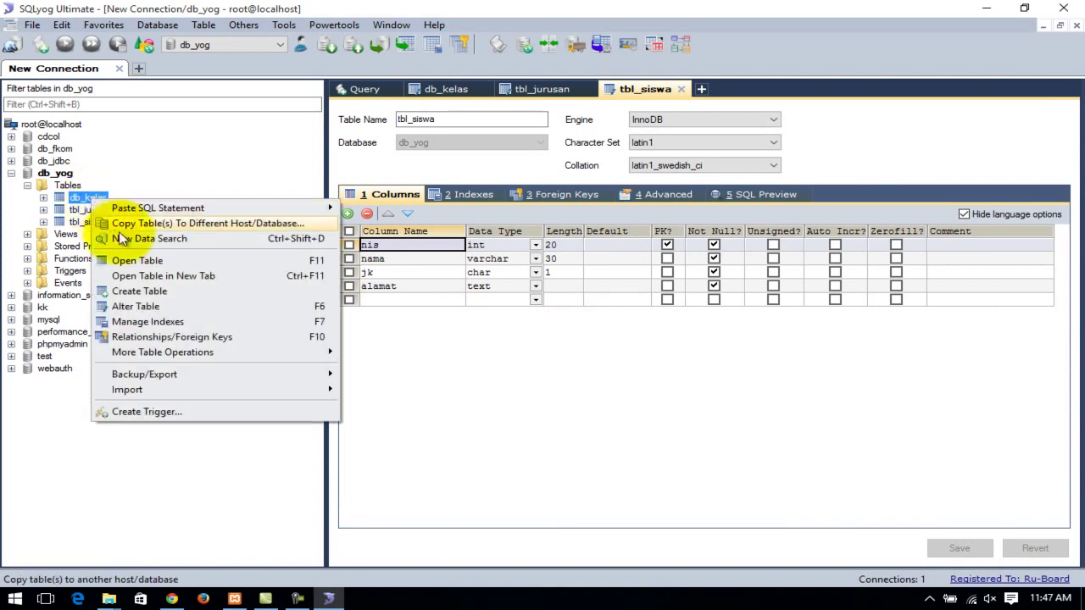
{"action": "left_click", "coordinate": [157, 308]}
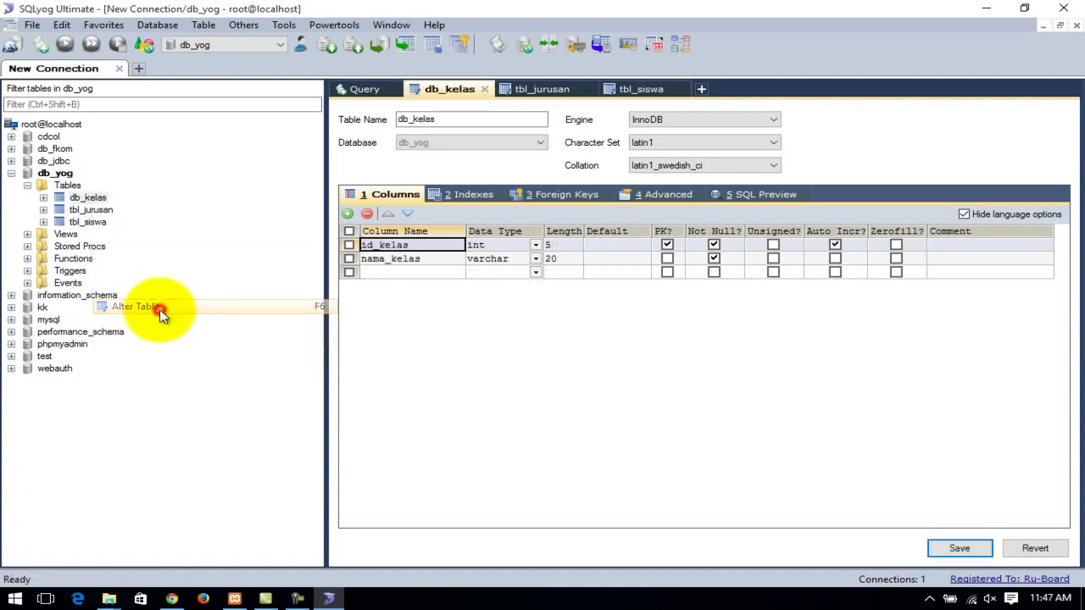
{"action": "double_click", "coordinate": [430, 119]}
{"action": "left_click", "coordinate": [426, 119]}
{"action": "key", "text": "BackSpace"}
{"action": "key", "text": "BackSpace"}
{"action": "key", "text": "BackSpace"}
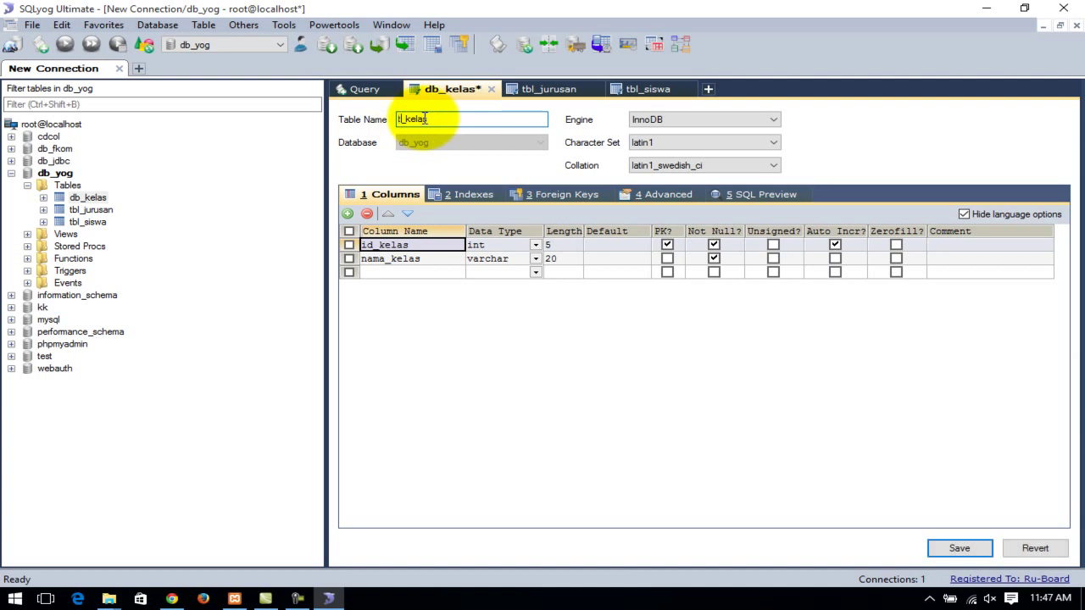
{"action": "type", "text": "tbl_"}
{"action": "left_click", "coordinate": [952, 547]}
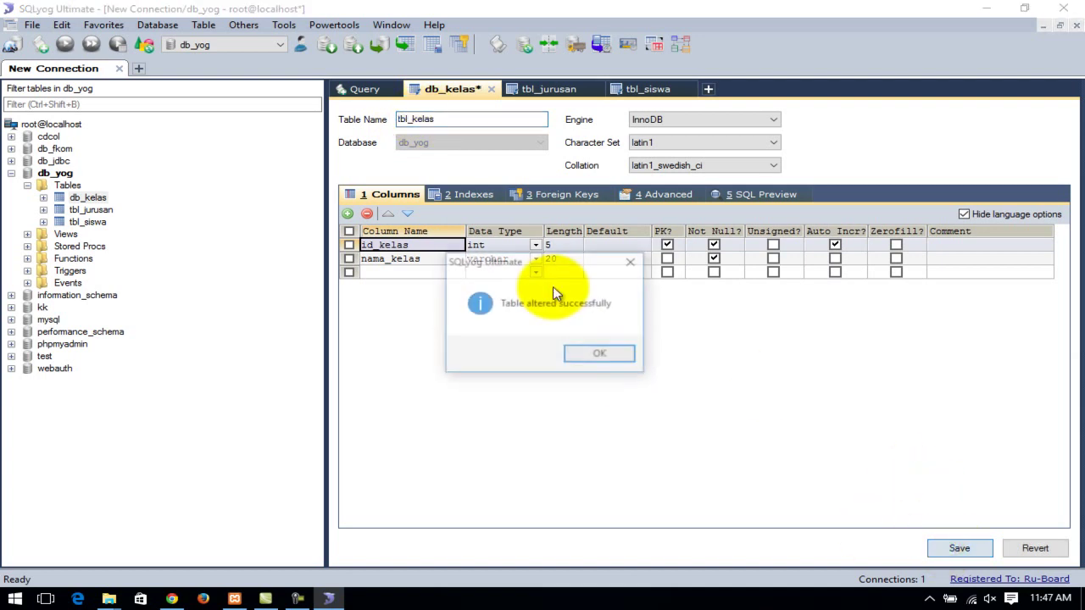
{"action": "left_click", "coordinate": [595, 352]}
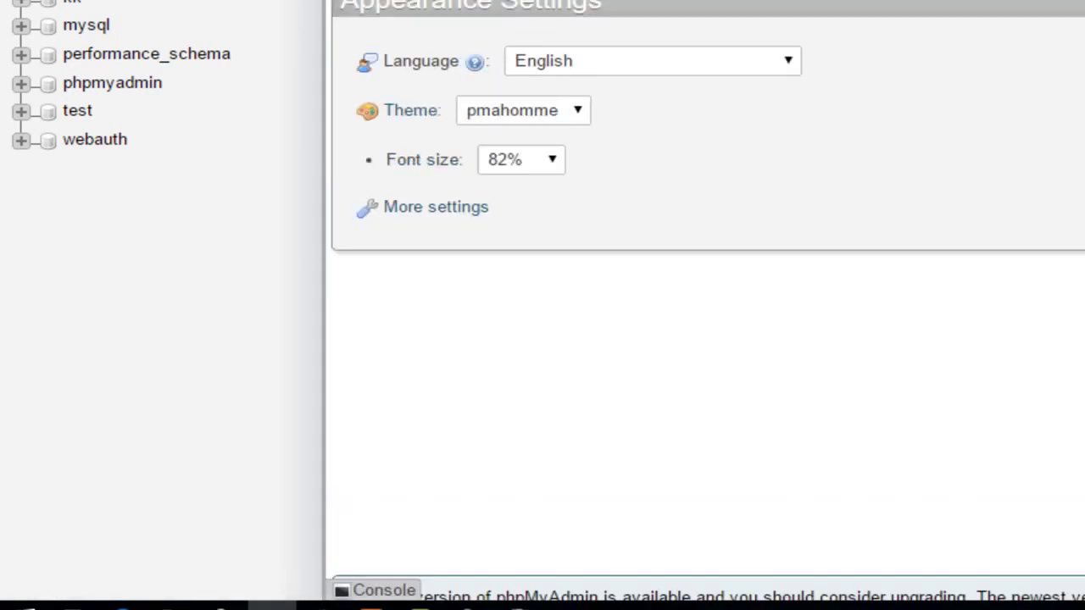
In phpMyAdmin, open the db_yog database and browse its tbl_siswa and tbl_kelas tables.
{"action": "scroll", "coordinate": [89, 25], "scroll_direction": "up", "scroll_amount": 1}
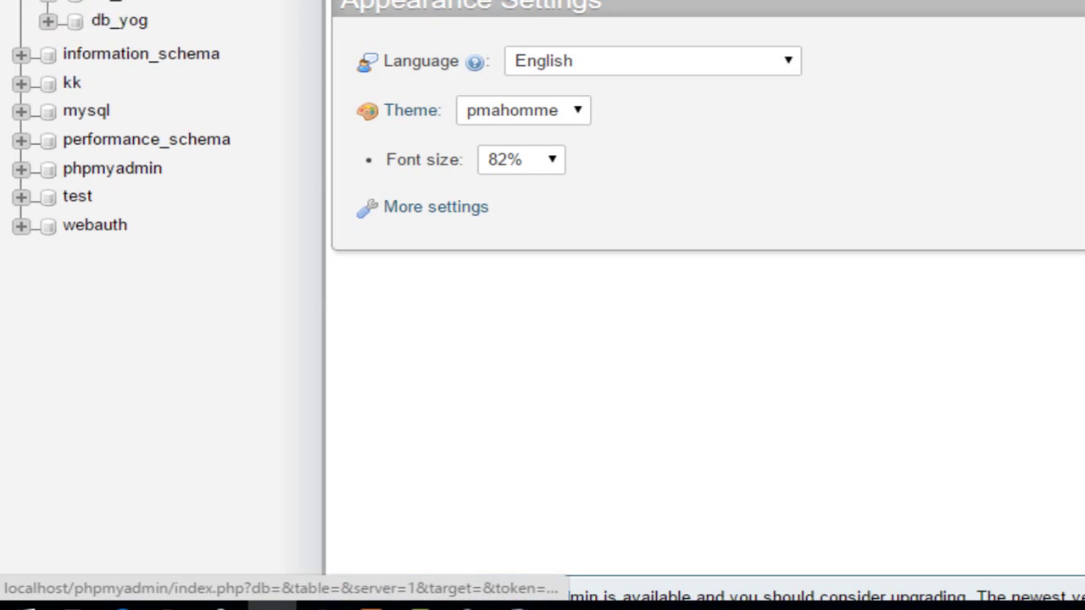
{"action": "left_click", "coordinate": [105, 26]}
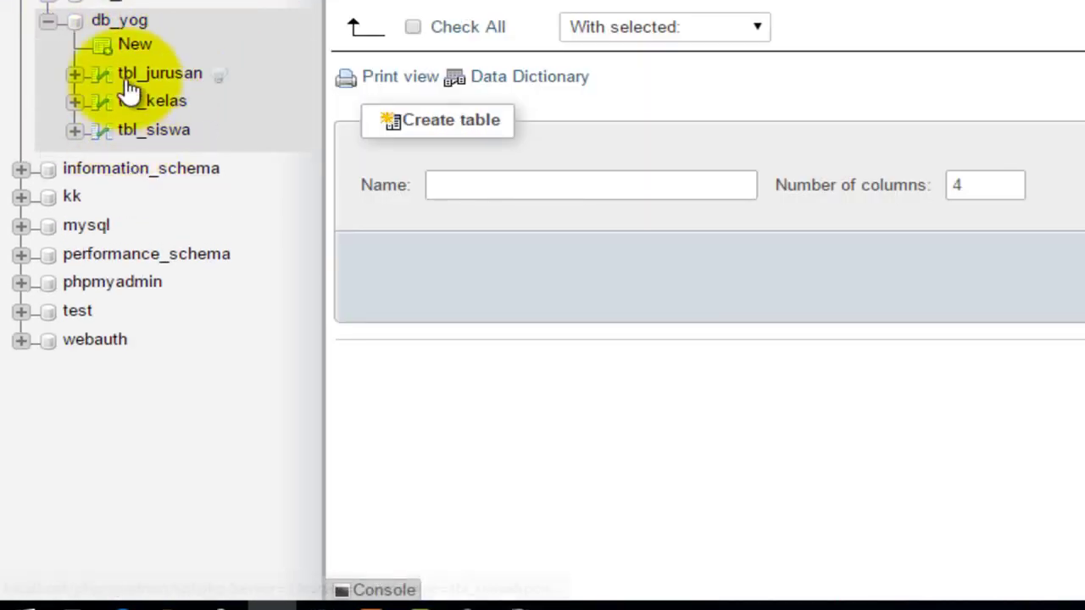
{"action": "left_click", "coordinate": [134, 136]}
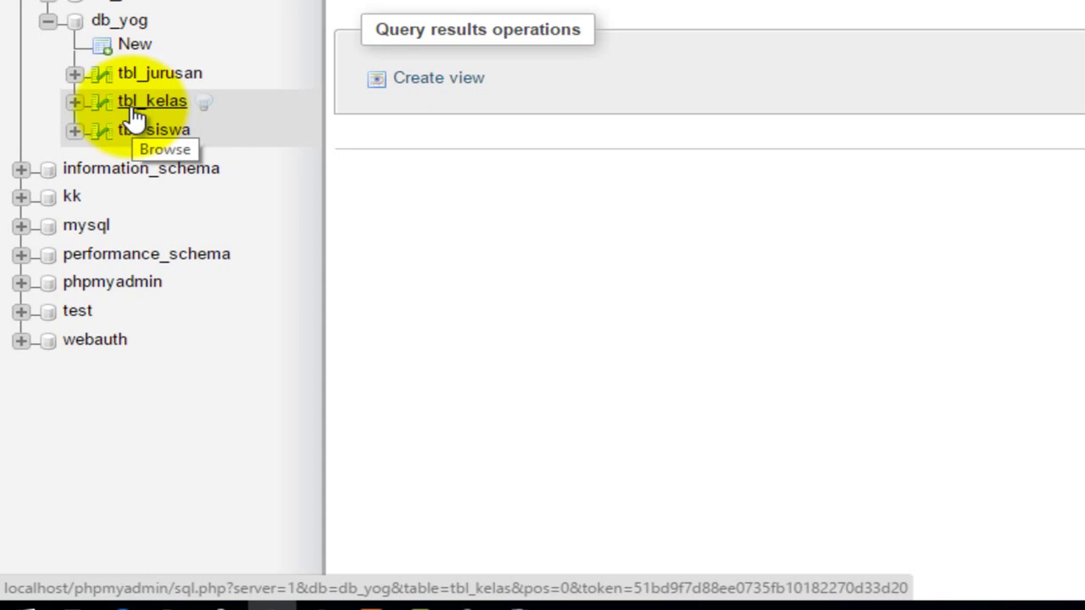
{"action": "left_click", "coordinate": [136, 103]}
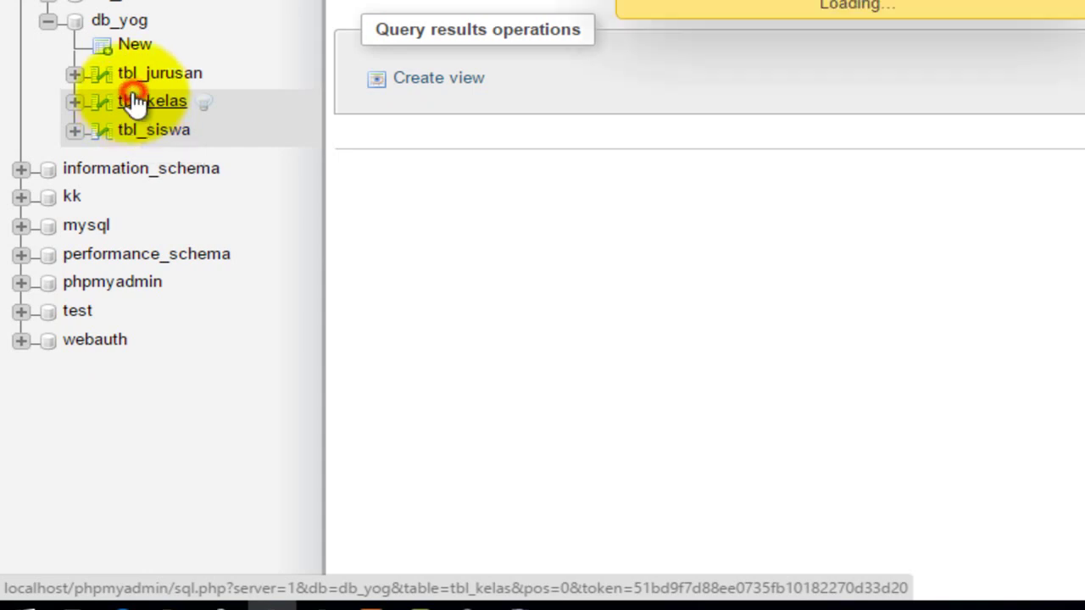